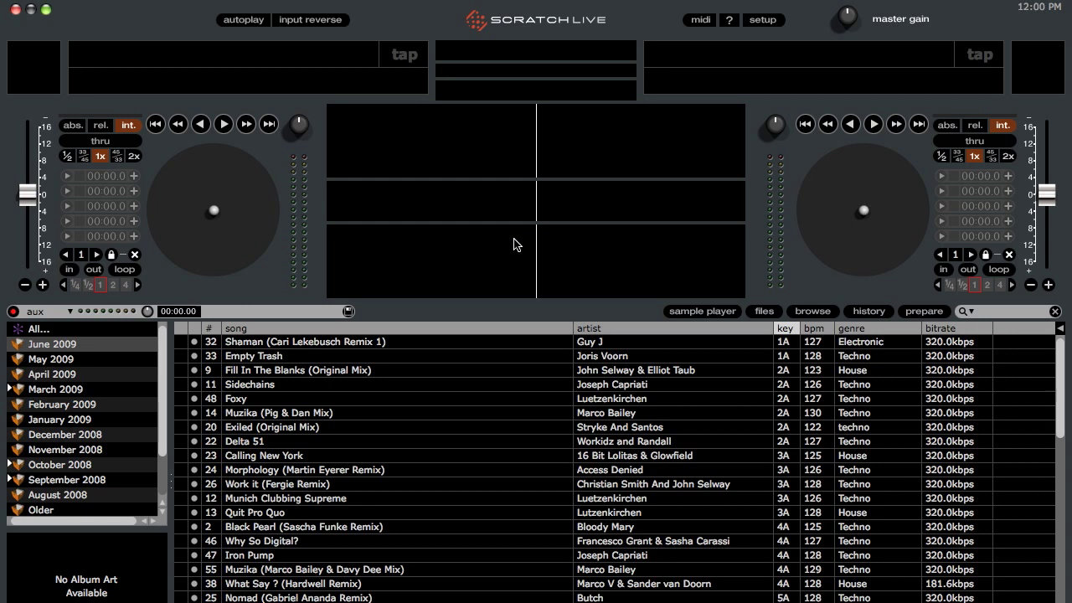
Open the sample player and hide the play mode, pitch and play-from rows in its slots.
click(683, 304)
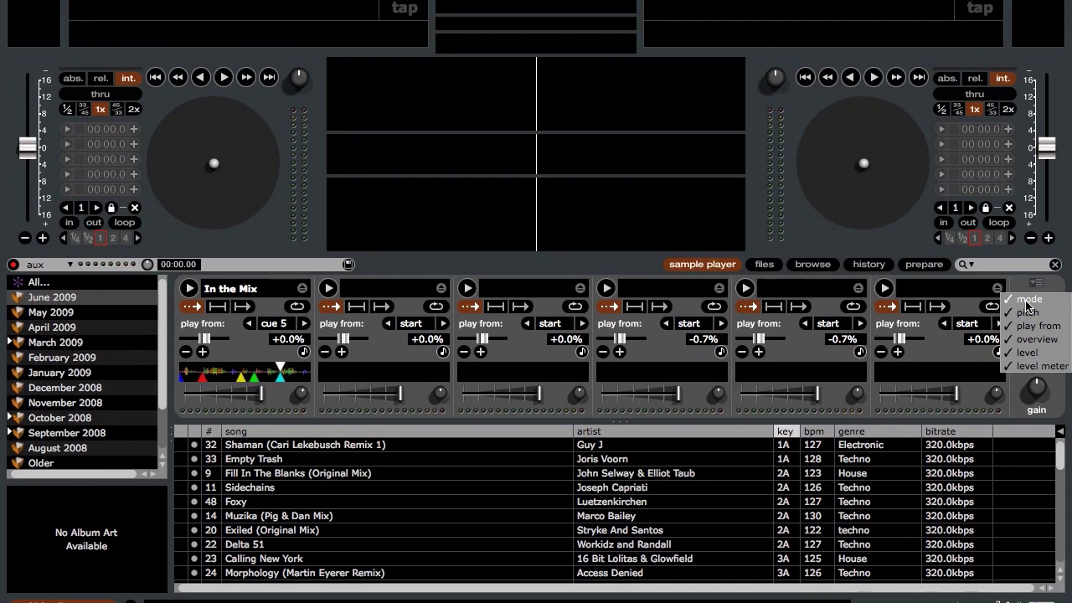
click(1020, 301)
click(1037, 286)
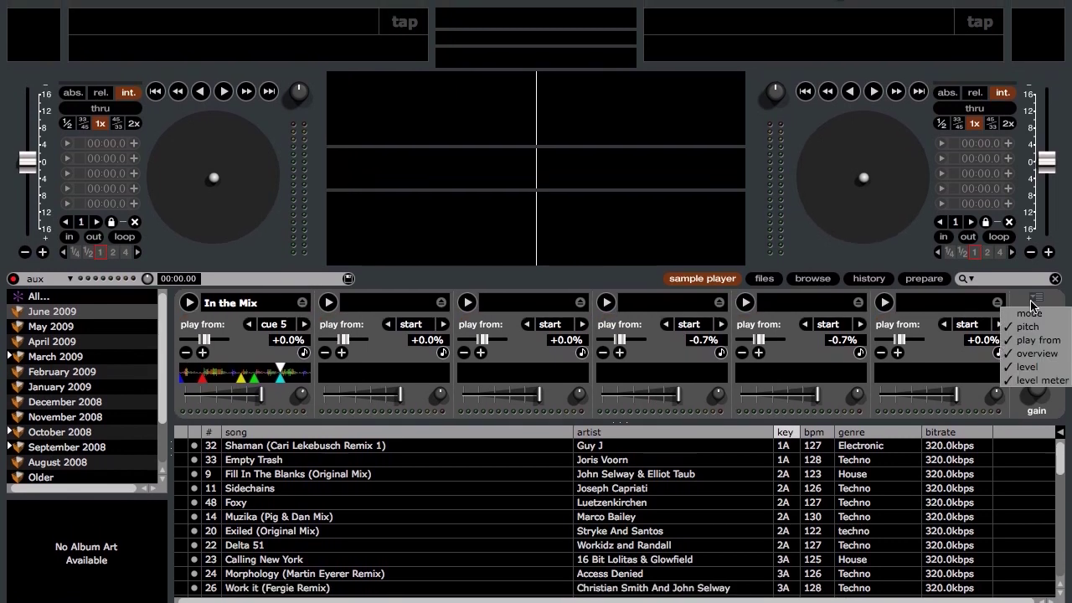
click(1027, 315)
click(1036, 295)
click(1037, 337)
Hide the level meter rows and bring back the play mode buttons in each slot.
click(1036, 292)
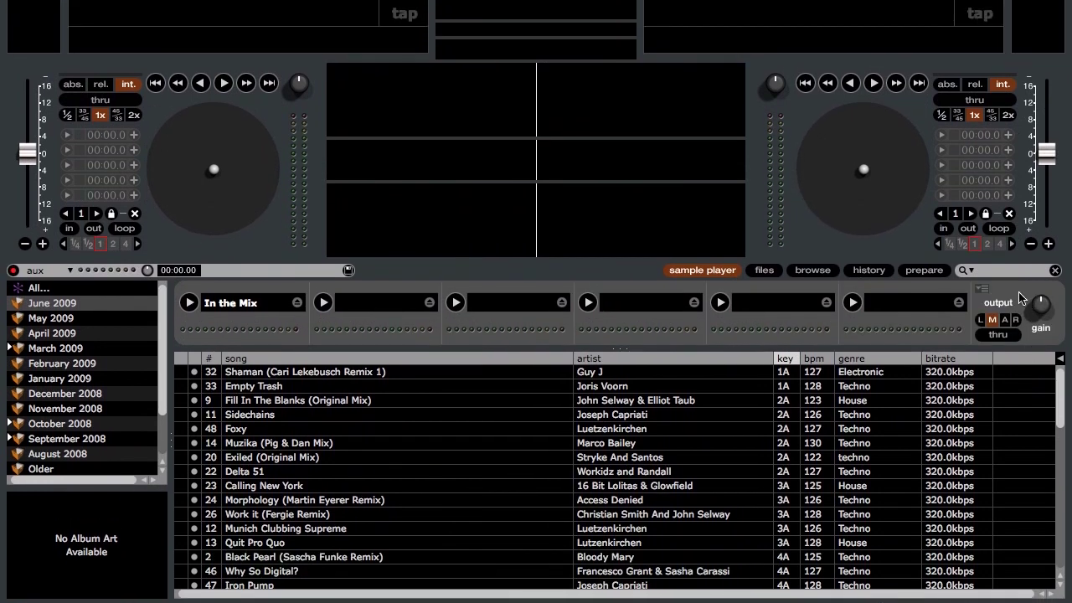
click(981, 263)
click(1005, 345)
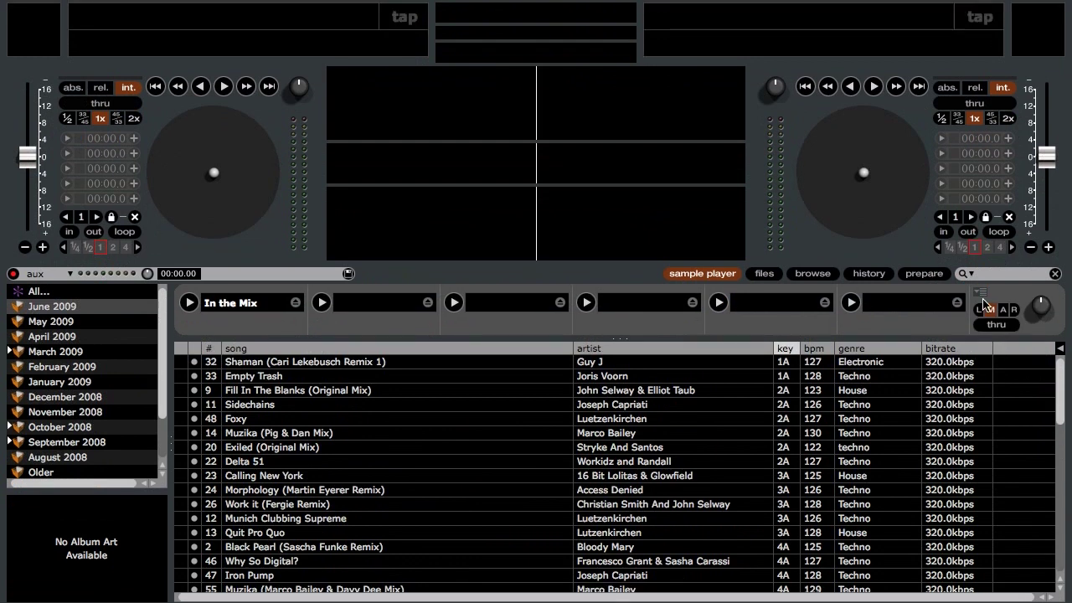
click(981, 265)
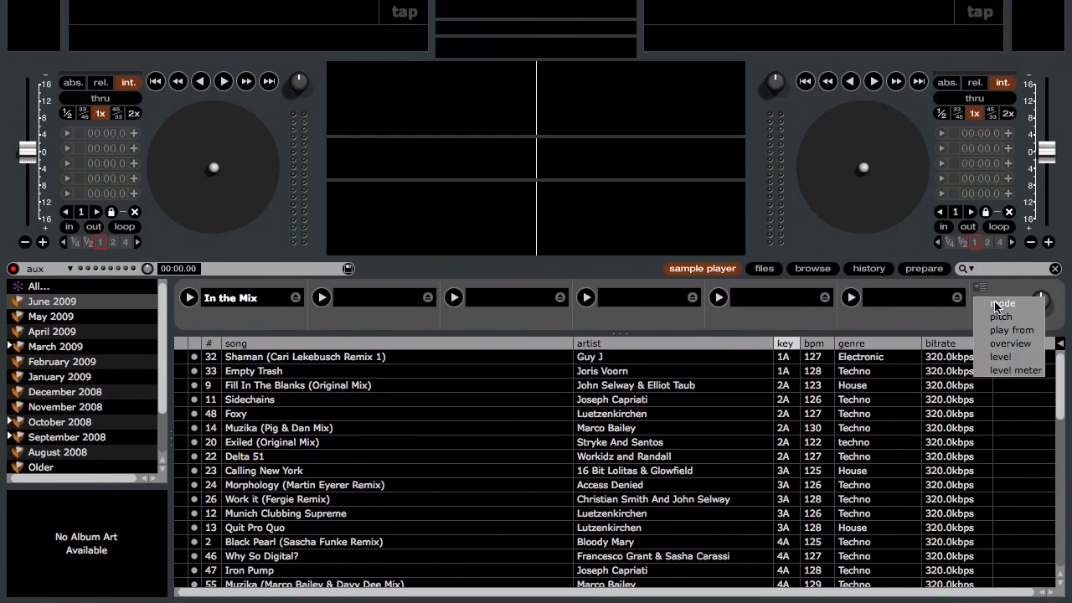
click(1010, 340)
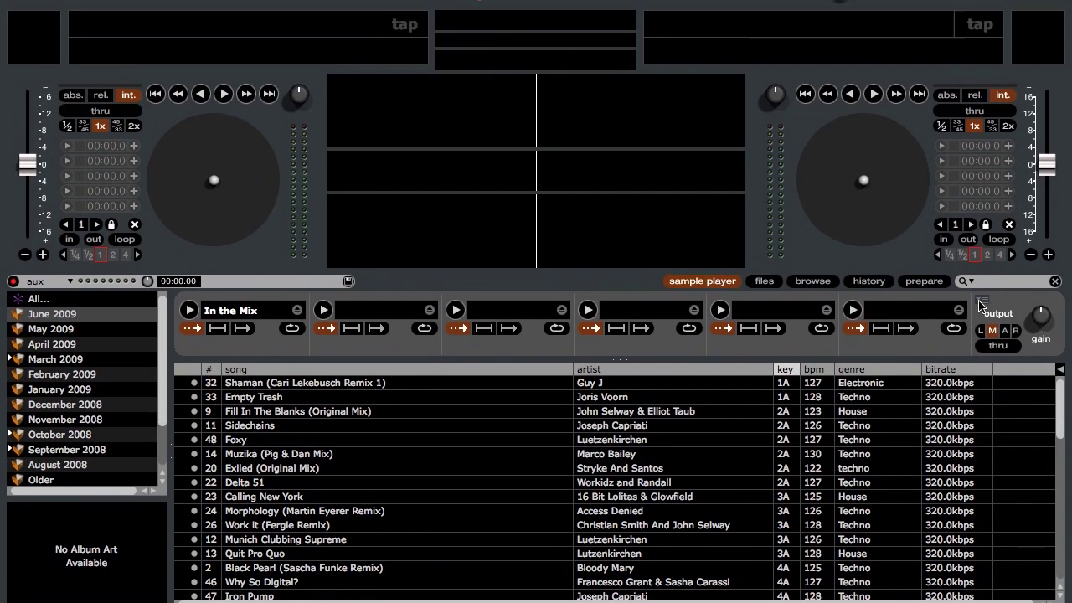
Show pitch rows on the slots, set slot 6 to -8.0% pitch and turn on its key lock.
click(981, 276)
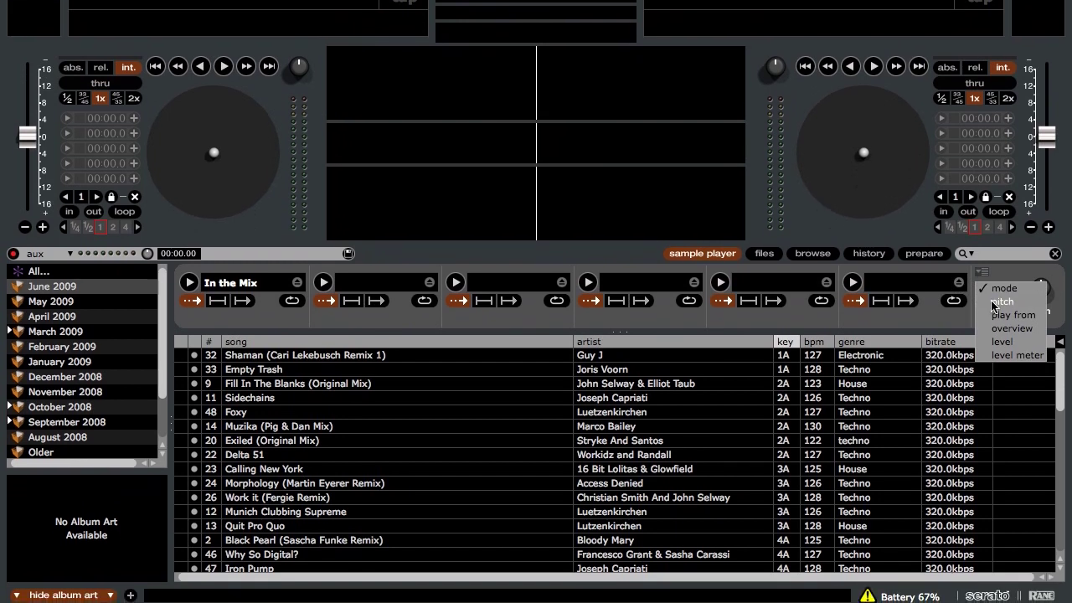
click(997, 302)
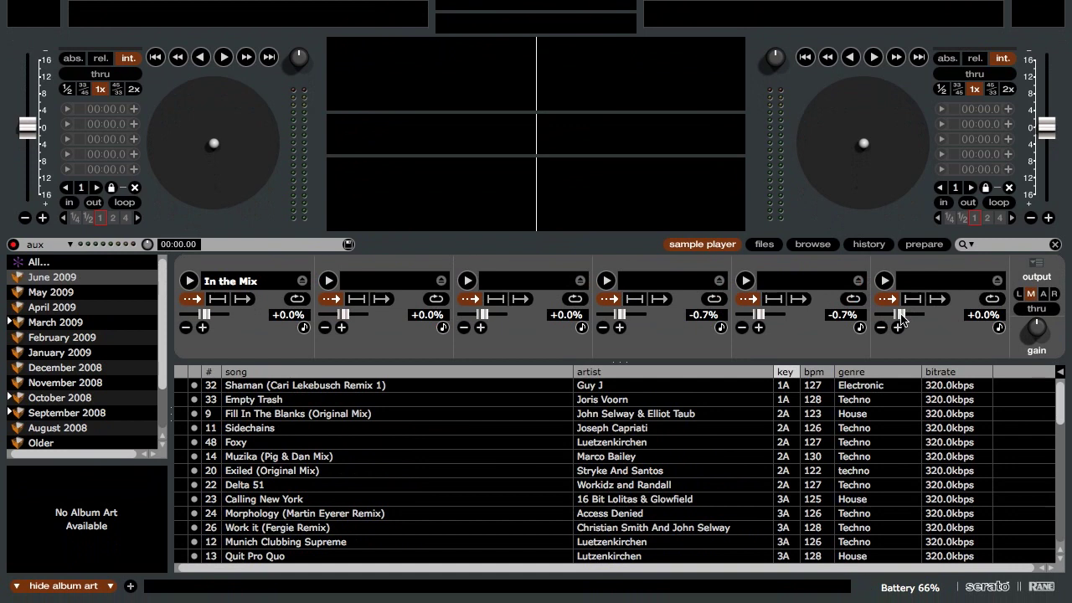
mouse_move(901, 318)
mouse_down()
mouse_move(890, 320)
mouse_move(917, 320)
mouse_move(867, 324)
mouse_move(928, 324)
mouse_move(881, 328)
mouse_move(903, 325)
mouse_up()
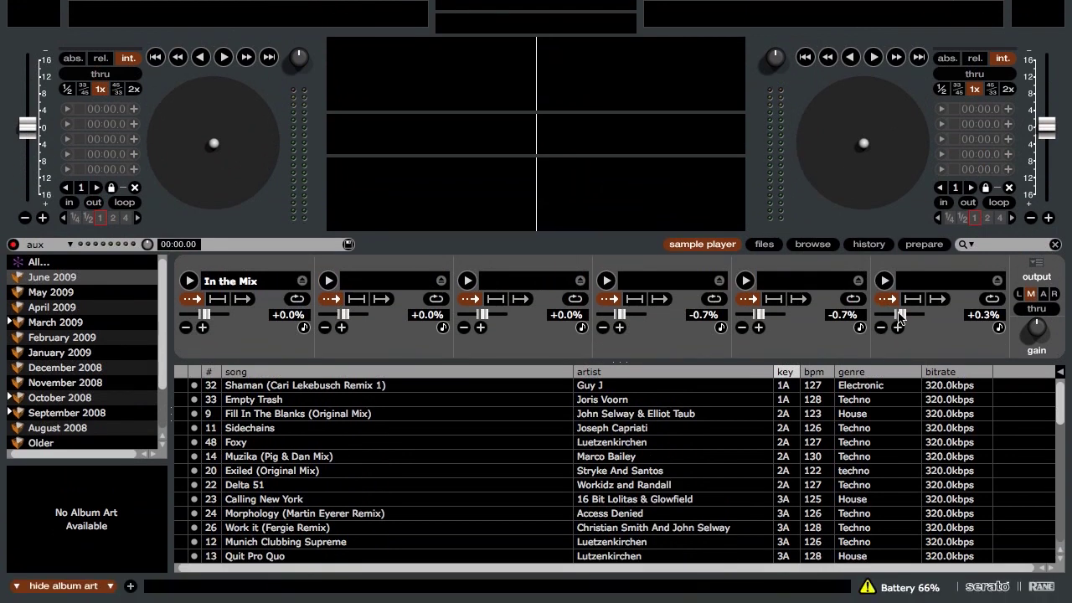
drag(900, 382, 881, 384)
mouse_move(881, 318)
mouse_down()
mouse_move(896, 315)
mouse_move(880, 322)
mouse_up()
click(999, 328)
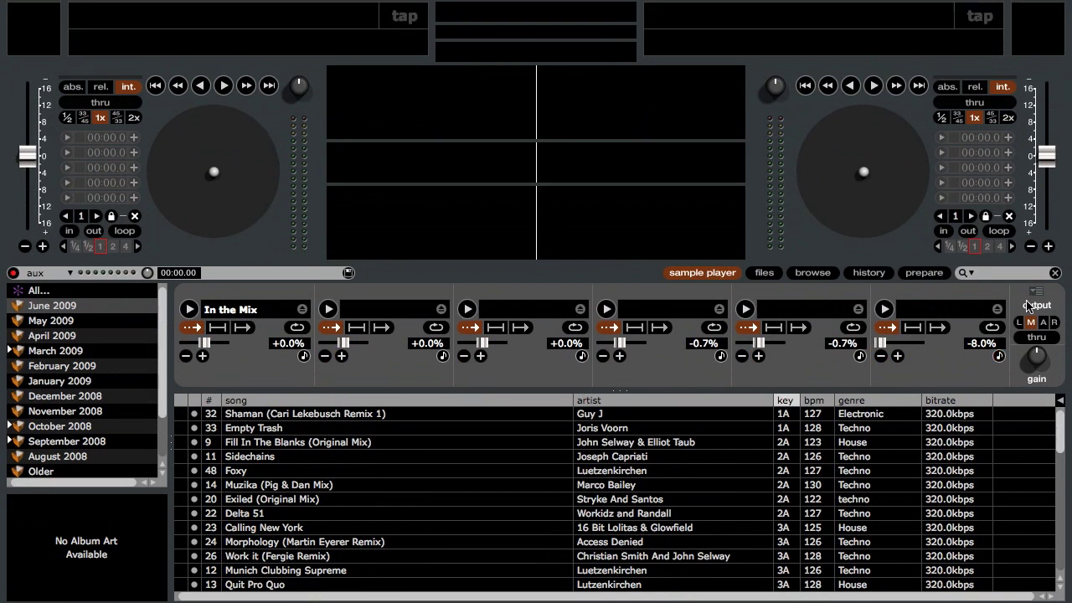
Show the play-from row and set In the Mix to play from loop 1.
click(1036, 262)
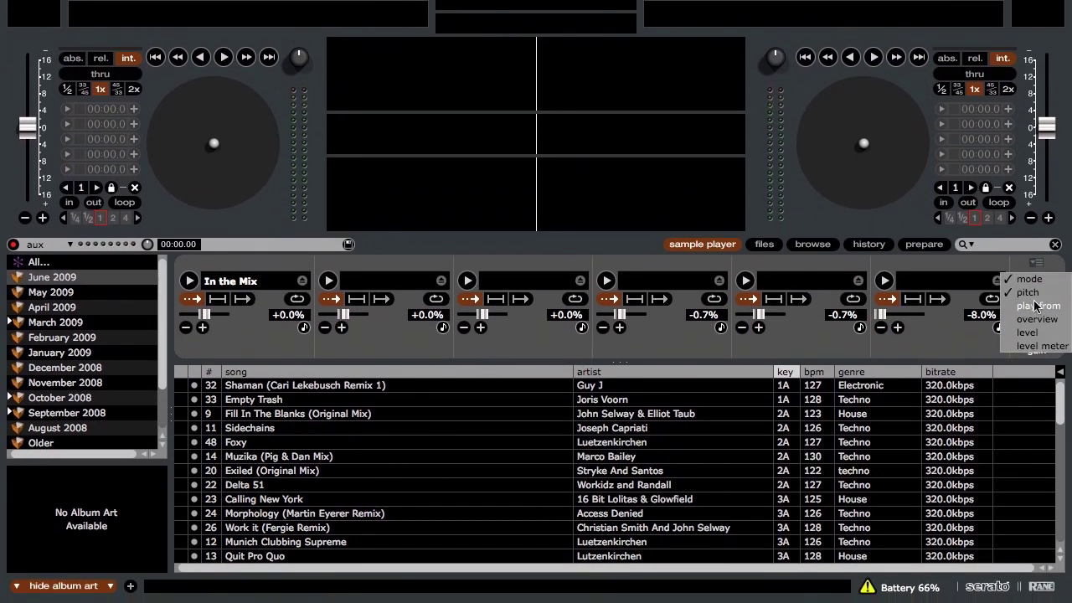
click(1036, 305)
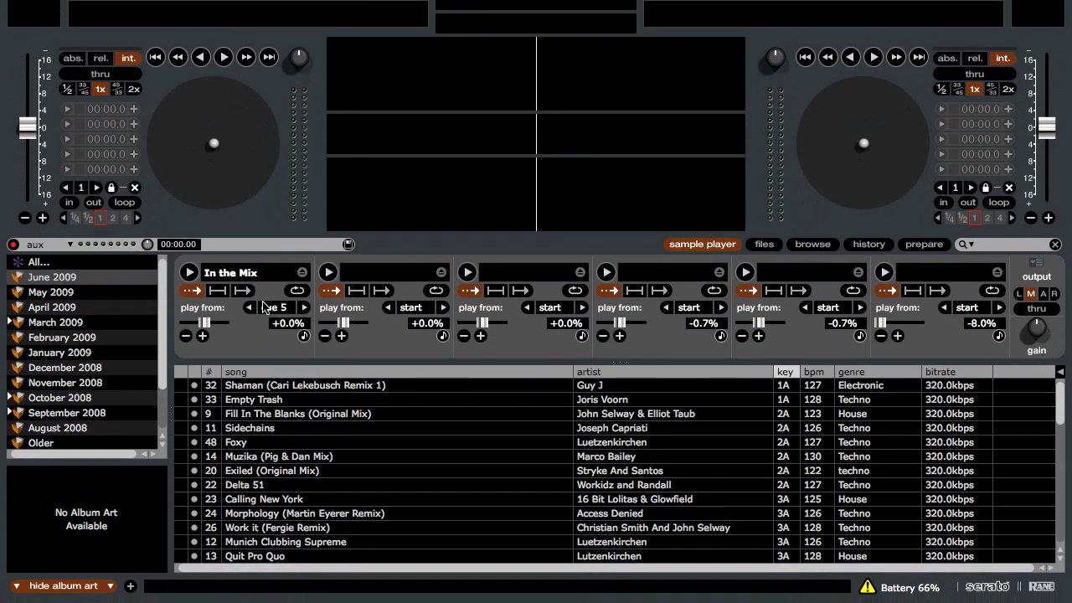
click(248, 375)
click(248, 307)
click(304, 307)
click(304, 308)
click(304, 308)
click(304, 307)
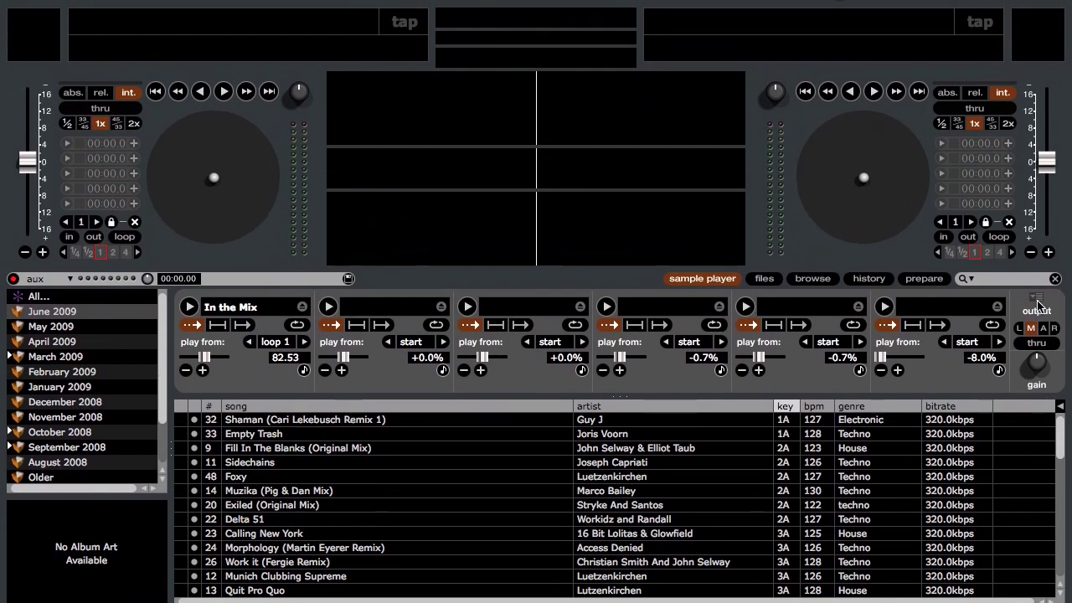
Turn on the waveform overview and level rows in the sample slots.
click(1036, 263)
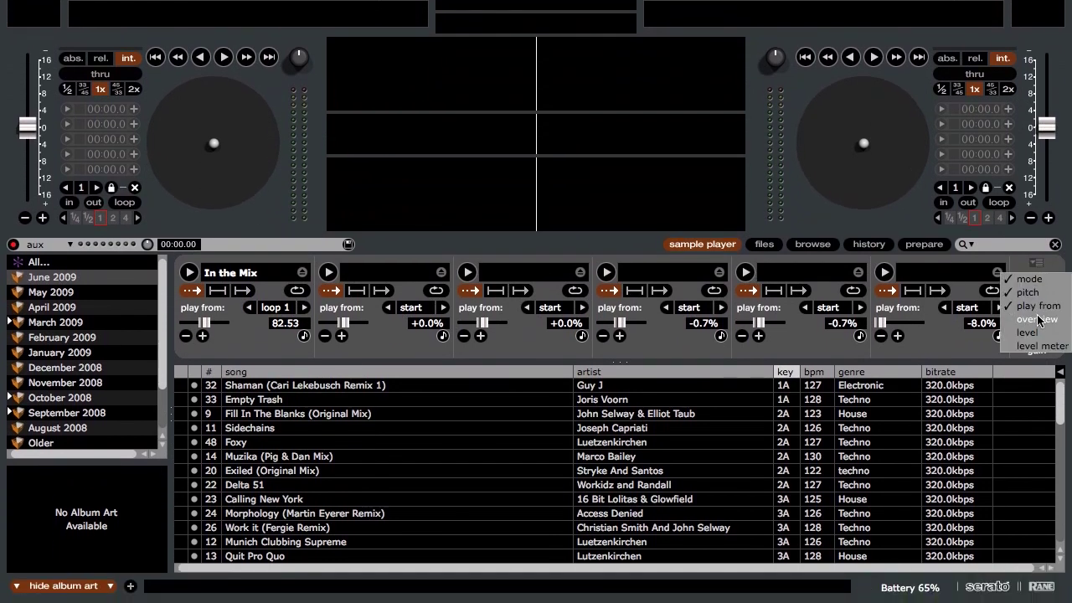
click(1037, 331)
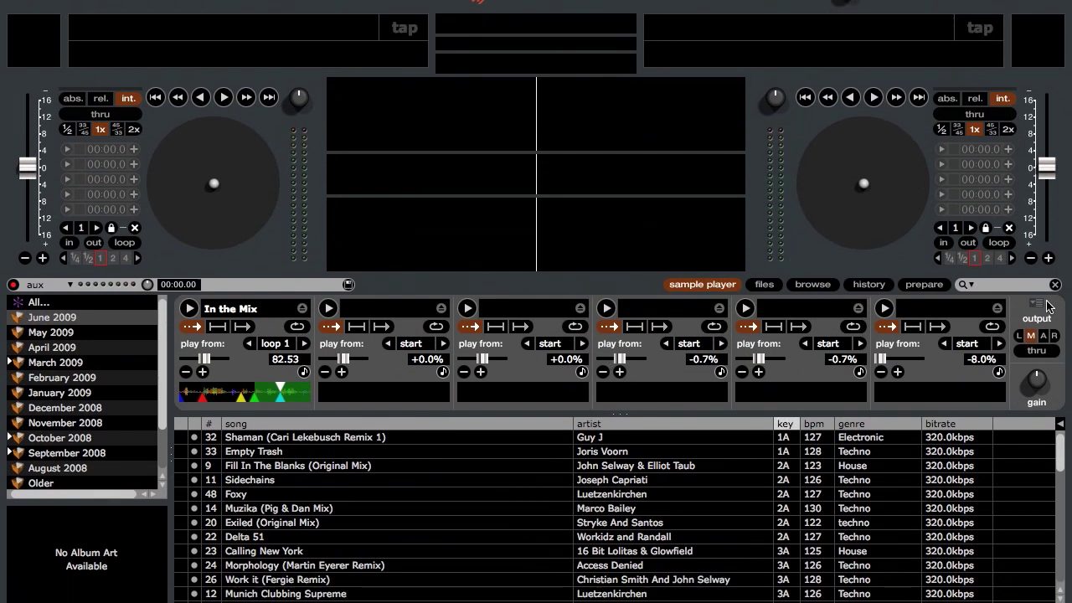
click(1037, 304)
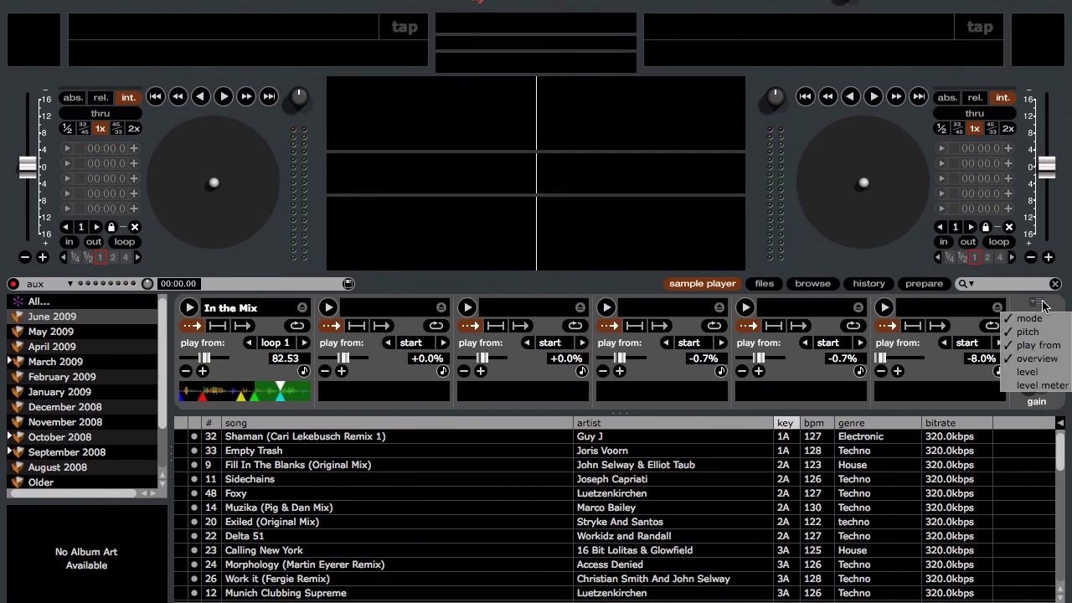
click(1032, 371)
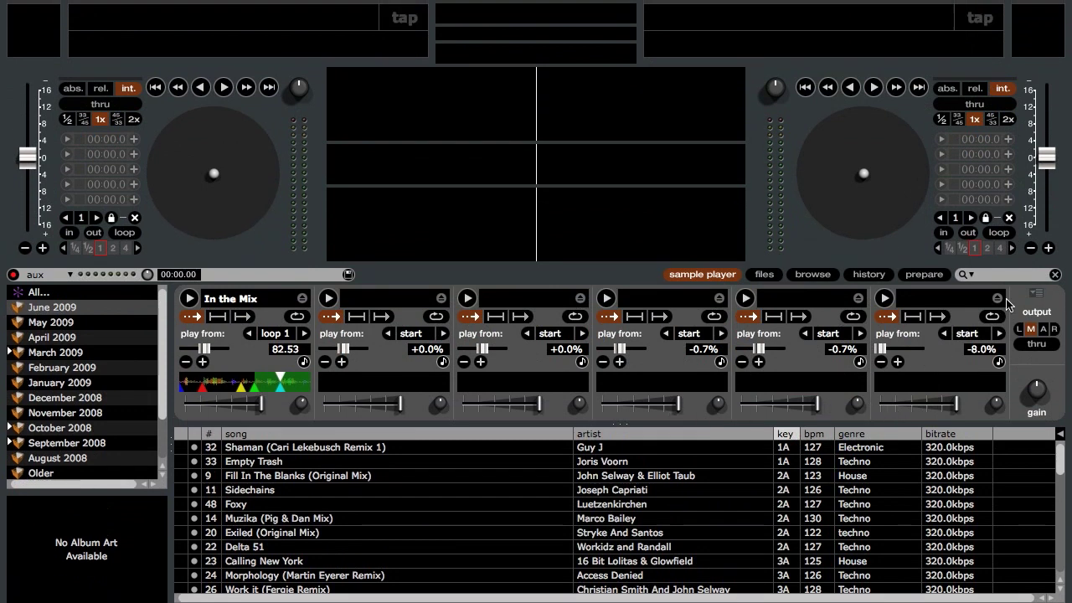
click(1036, 264)
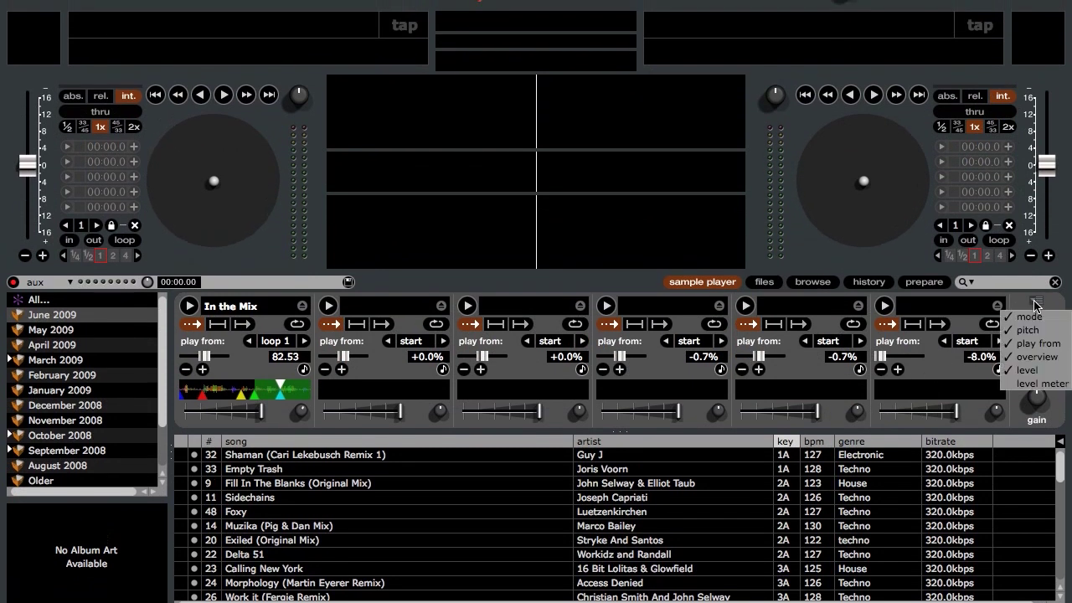
Show level meters, hide the pitch and overview rows, and close the sample player.
click(1042, 384)
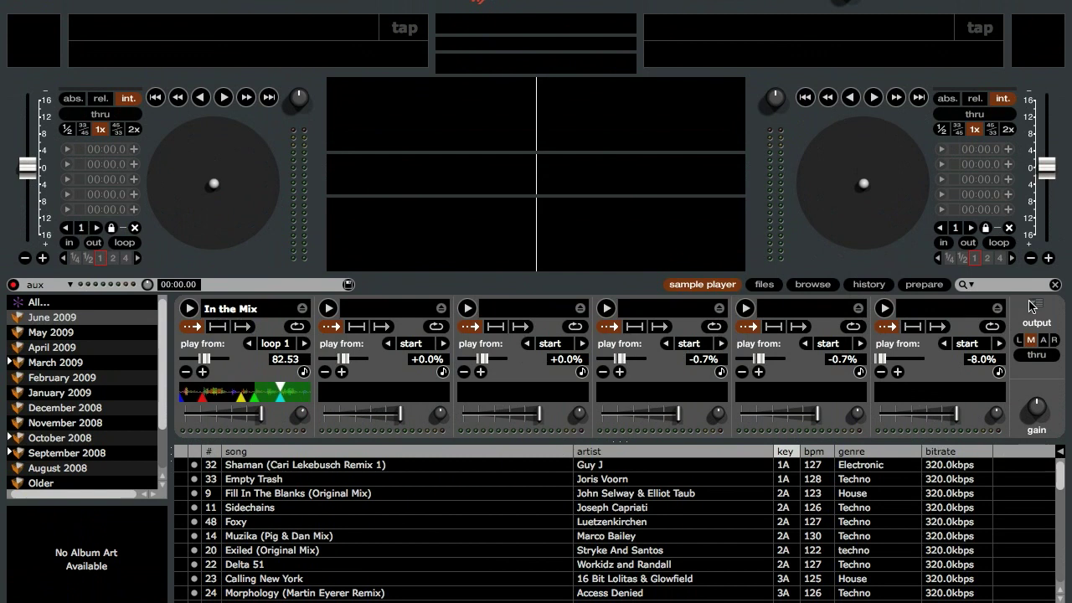
click(1032, 306)
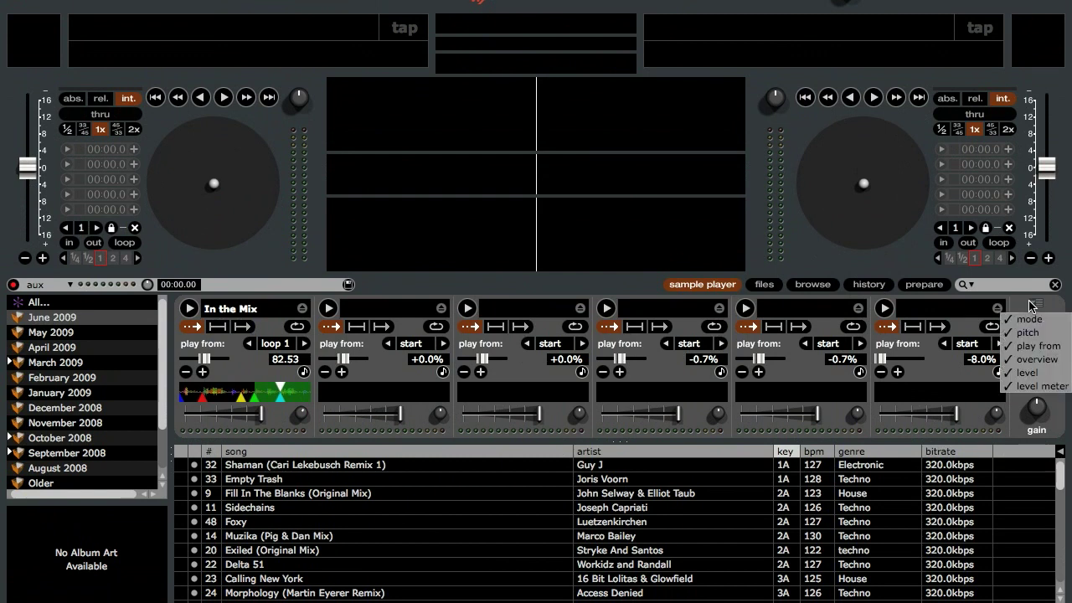
click(1028, 331)
click(1036, 305)
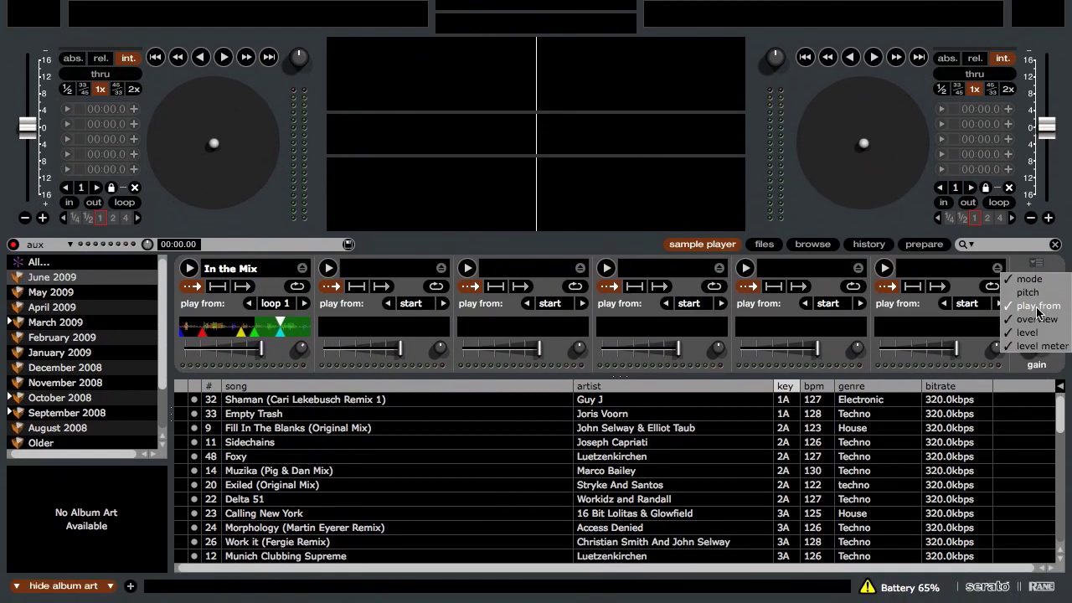
click(1037, 359)
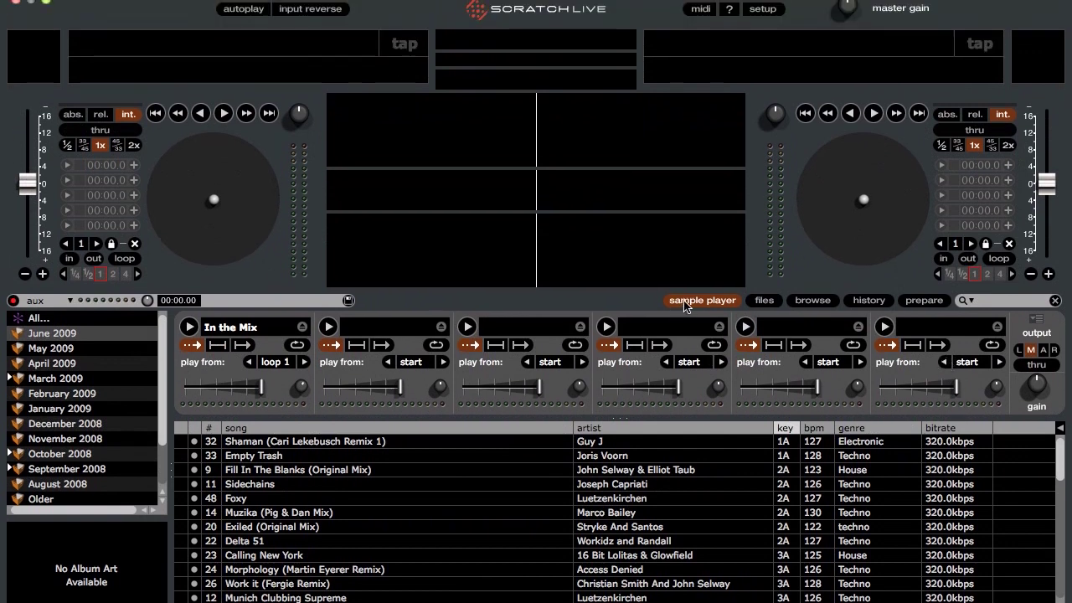
click(688, 245)
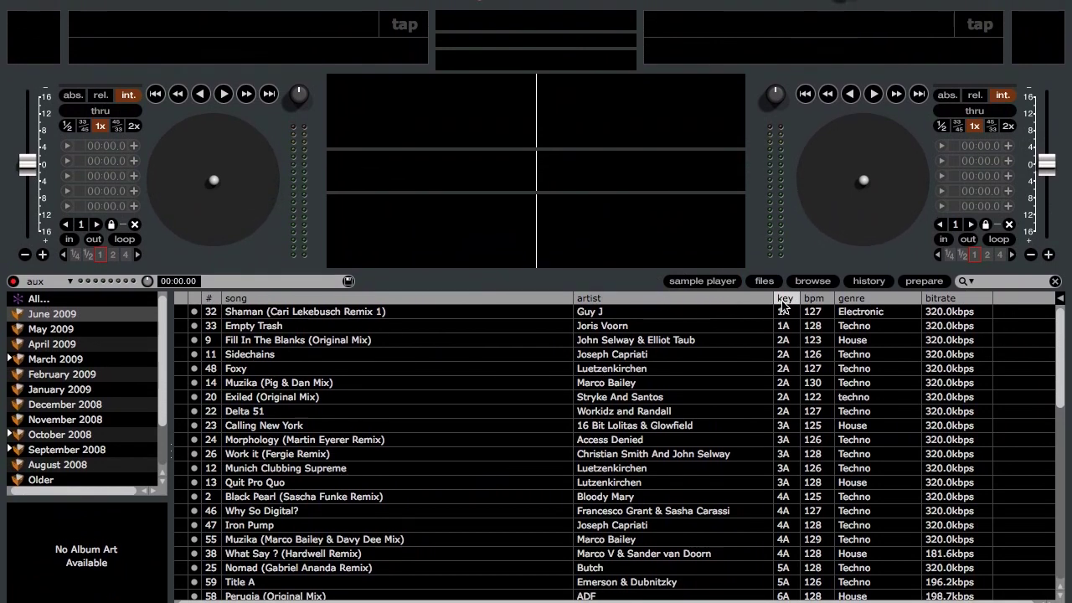
Select Shaman (Cari Lekebusch Remix 1) in the key-sorted June 2009 list.
scroll(784, 307, down, 4)
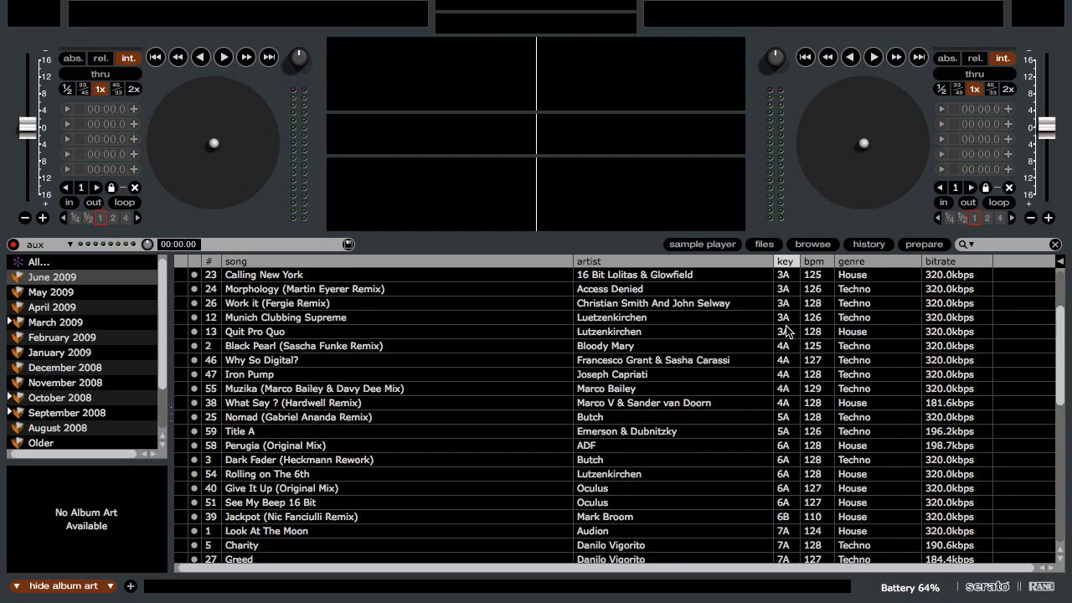
scroll(786, 322, up, 4)
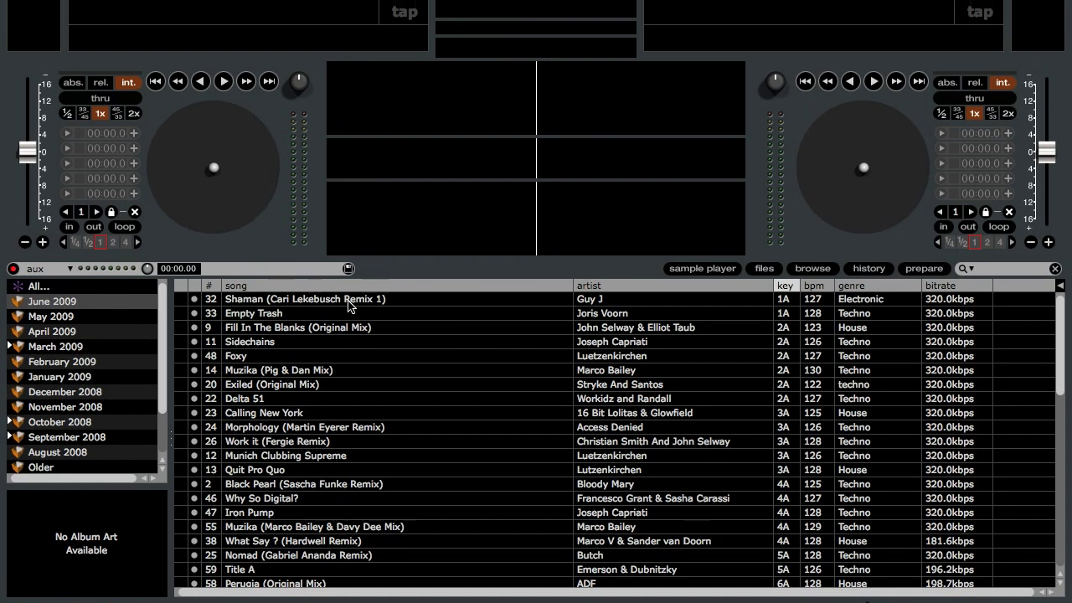
click(348, 275)
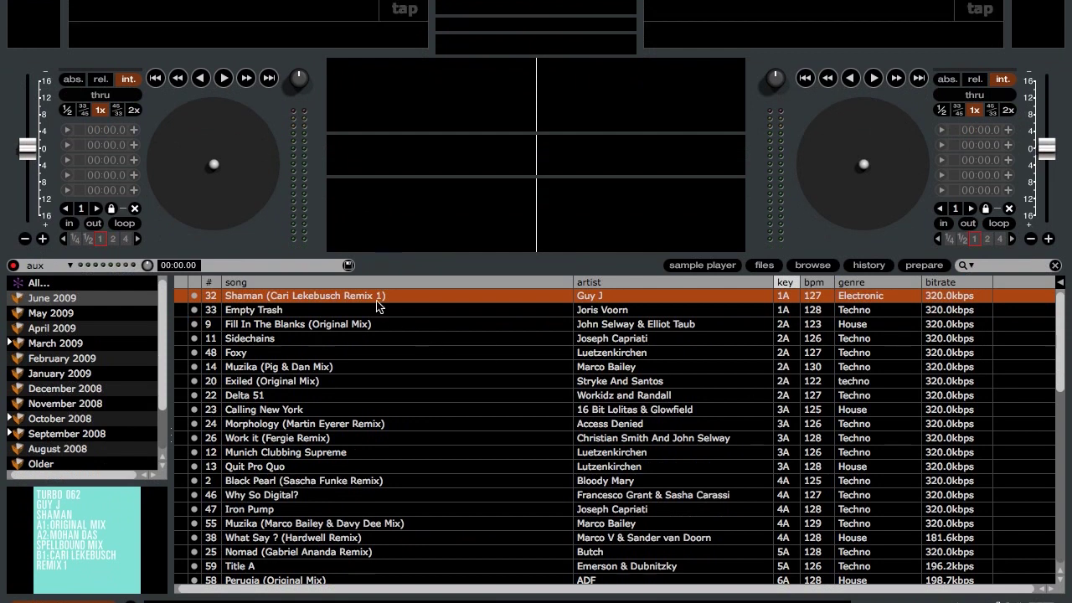
Load Shaman onto deck 1 and Sidechains onto deck 2, then eject both.
drag(377, 274, 338, 6)
drag(337, 72, 338, 73)
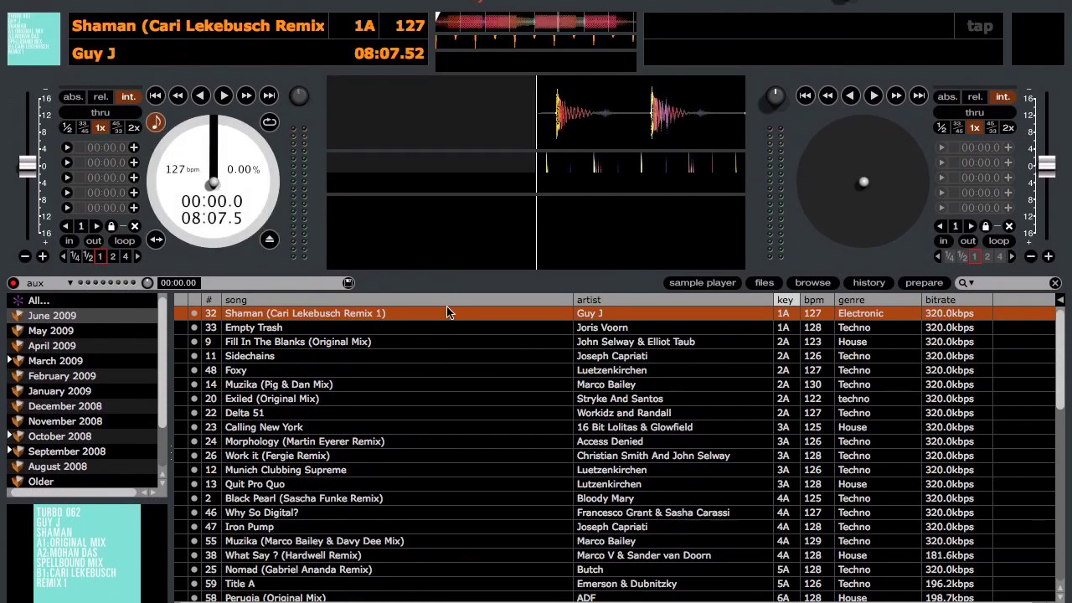
drag(502, 355, 800, 36)
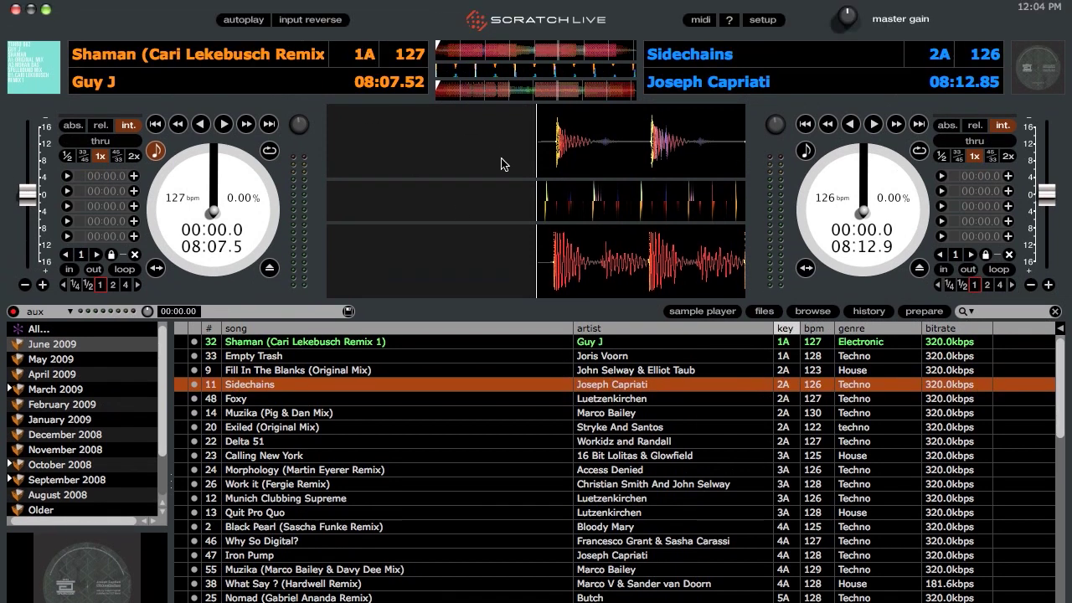
click(919, 268)
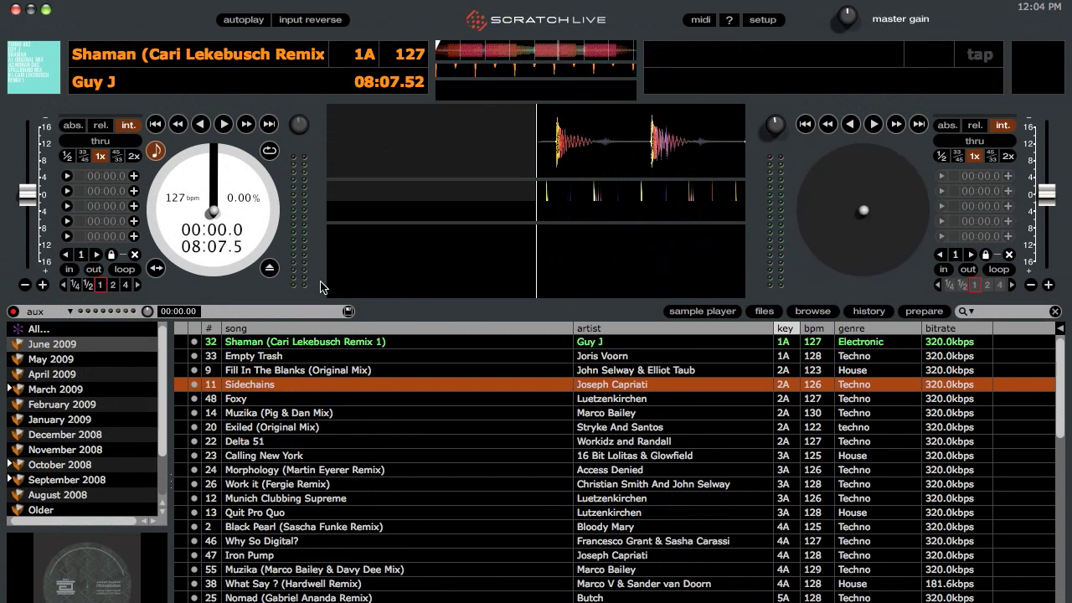
click(269, 268)
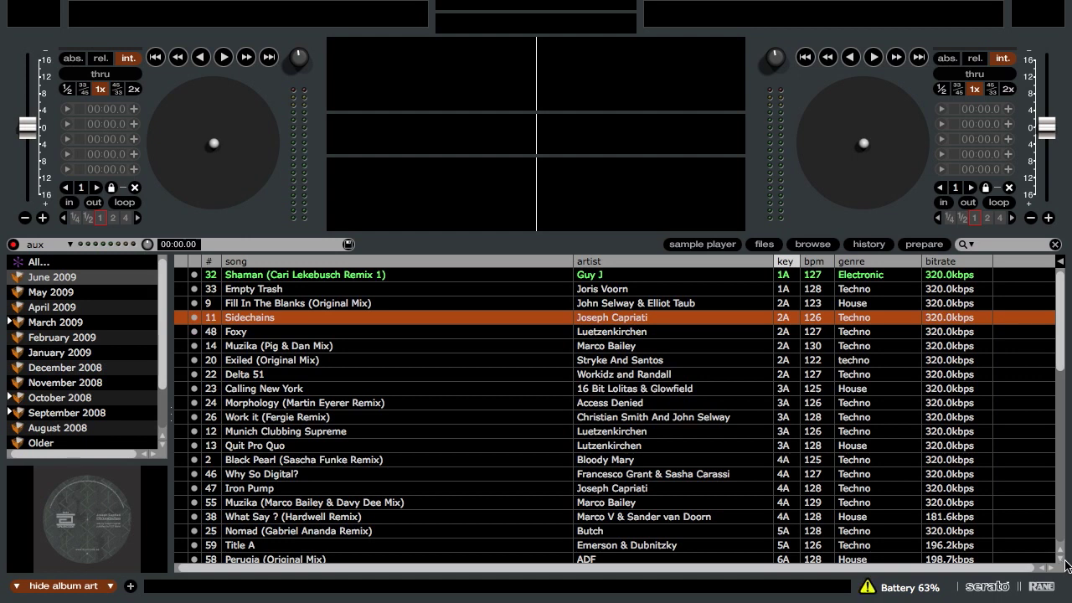
Reopen the sample player and load Black Pearl (Sascha Funke Remix) onto deck 1 with Shift+Left.
scroll(1063, 565, down, 6)
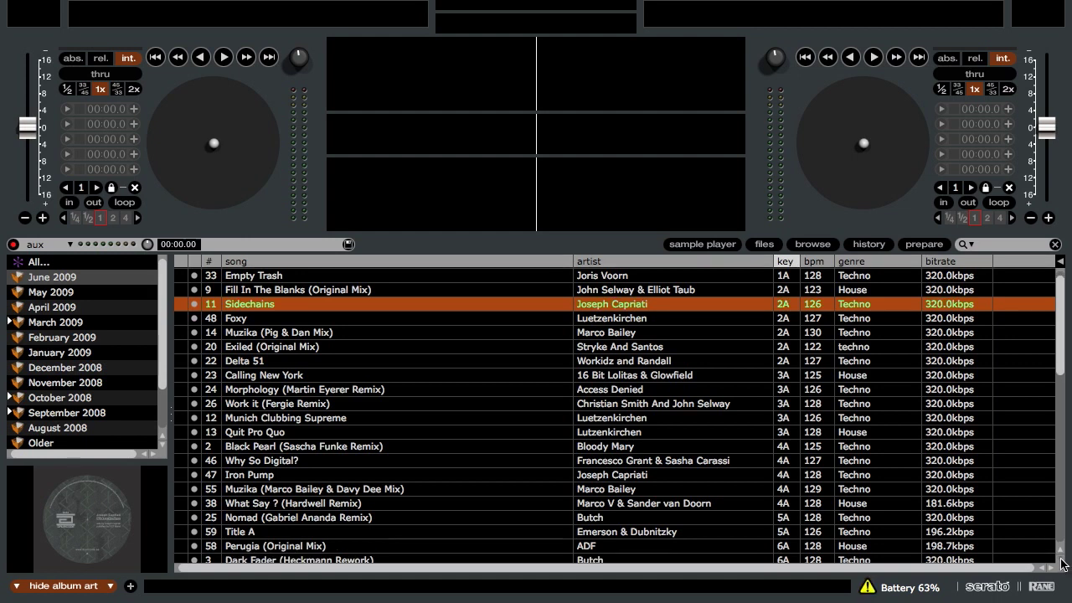
scroll(1062, 565, down, 5)
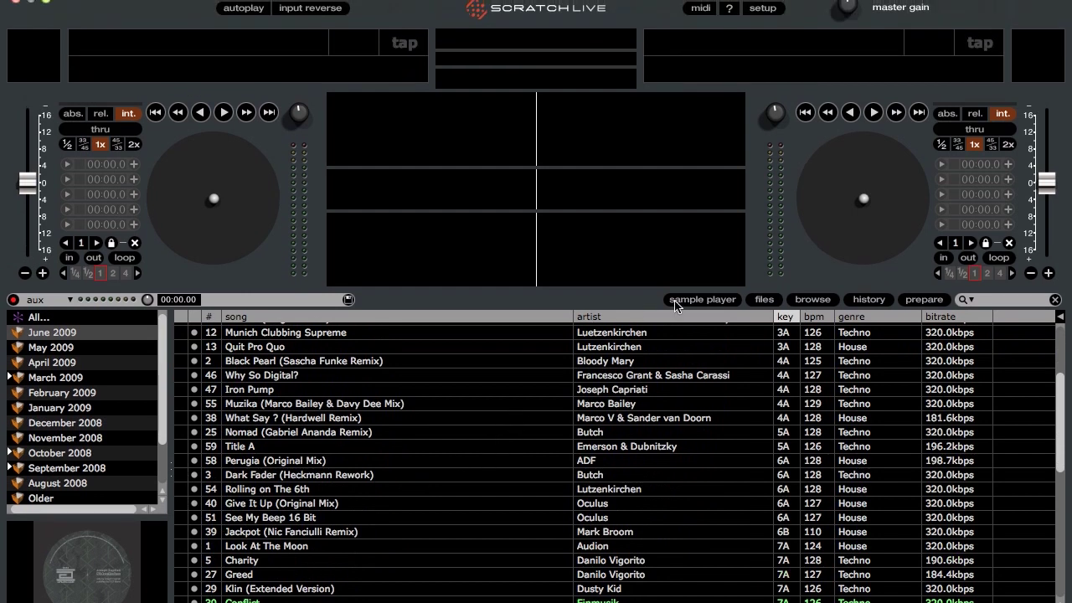
click(675, 302)
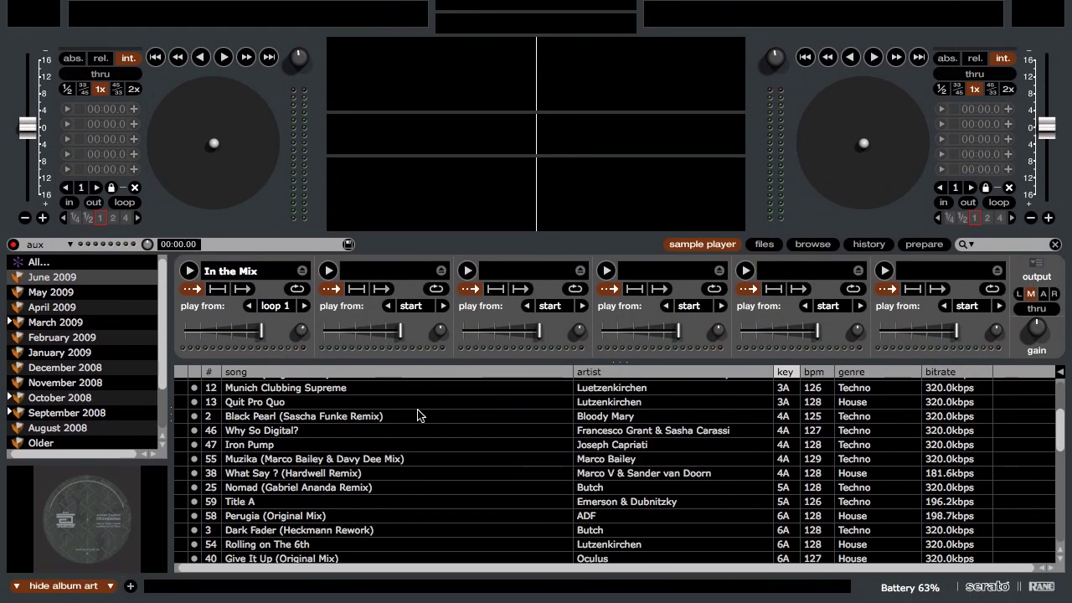
click(422, 478)
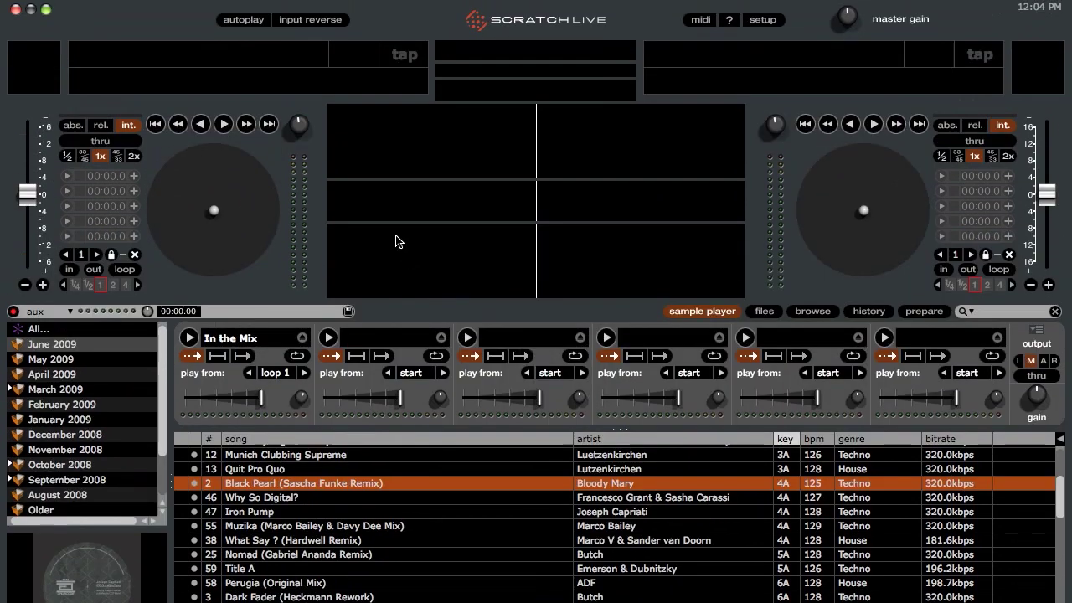
key(shift+Left)
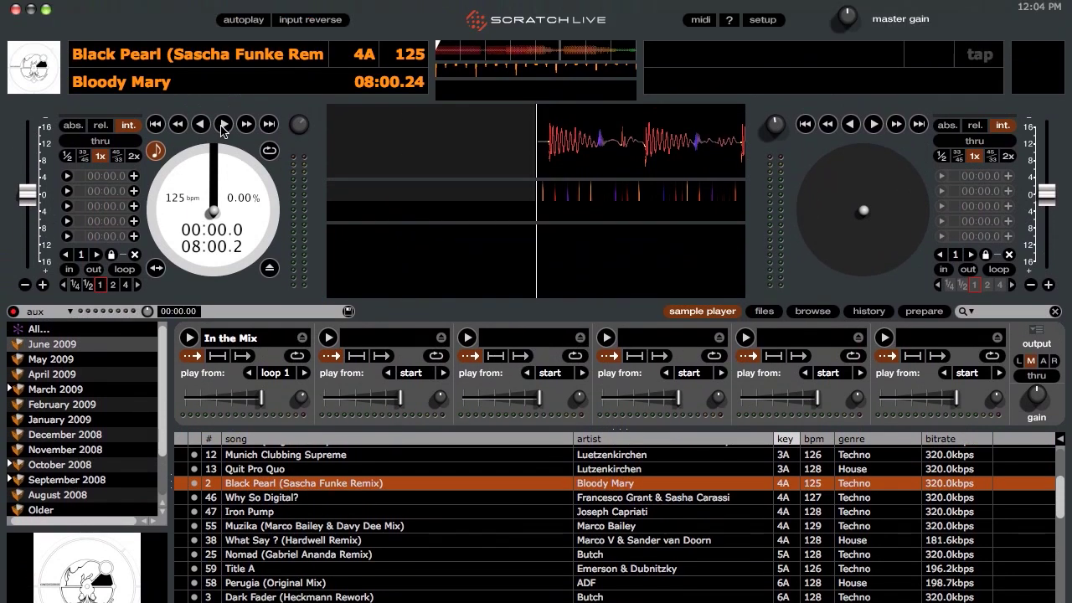
Play Black Pearl on deck 1 from about 2:00 and enable instant doubles in playback setup.
click(223, 125)
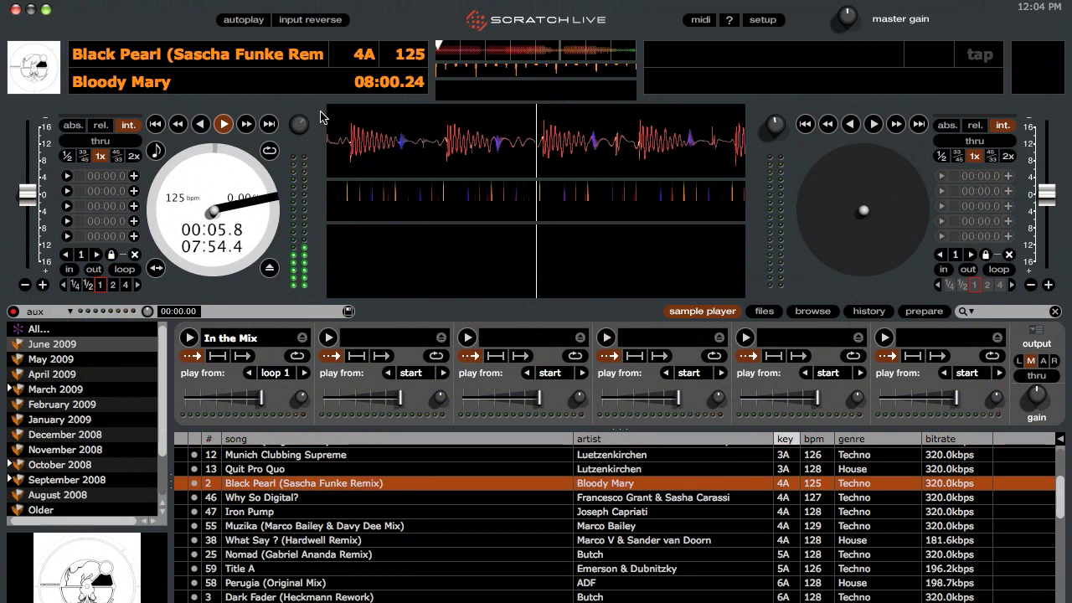
click(484, 54)
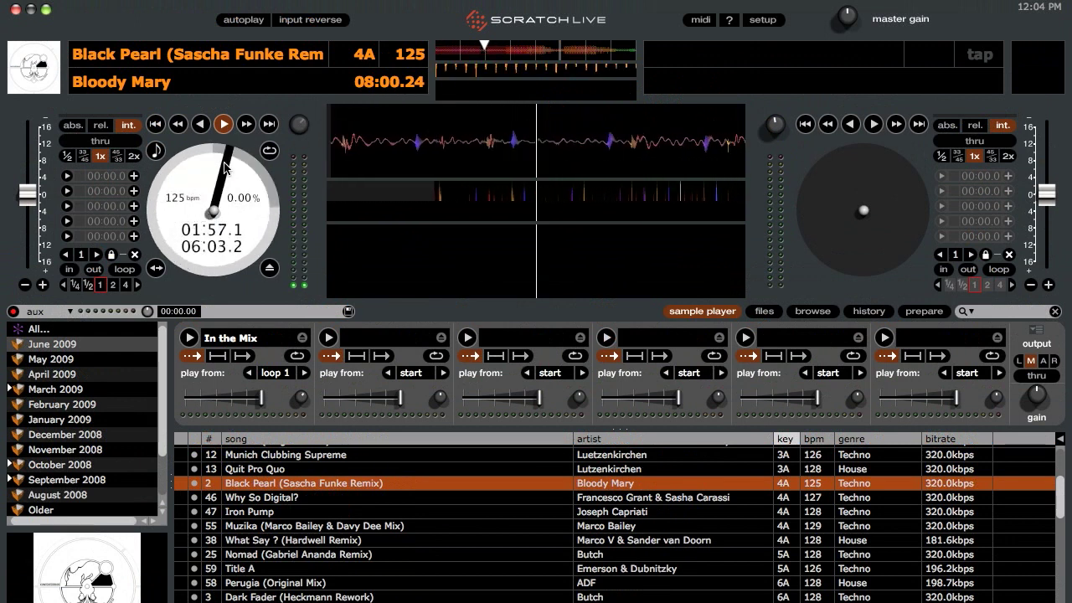
click(762, 20)
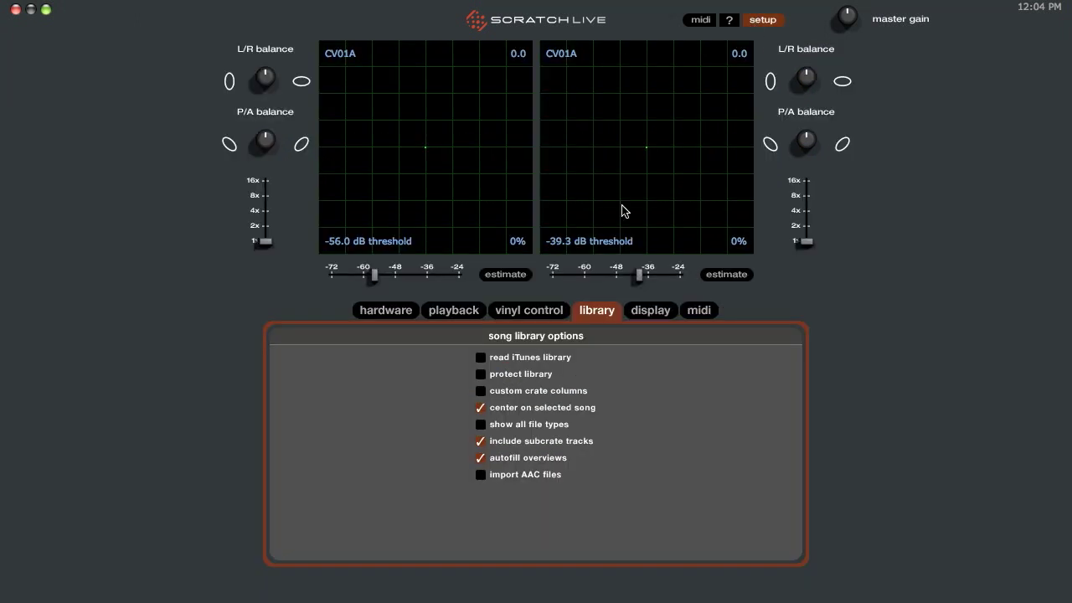
click(526, 303)
click(452, 300)
click(516, 311)
click(763, 19)
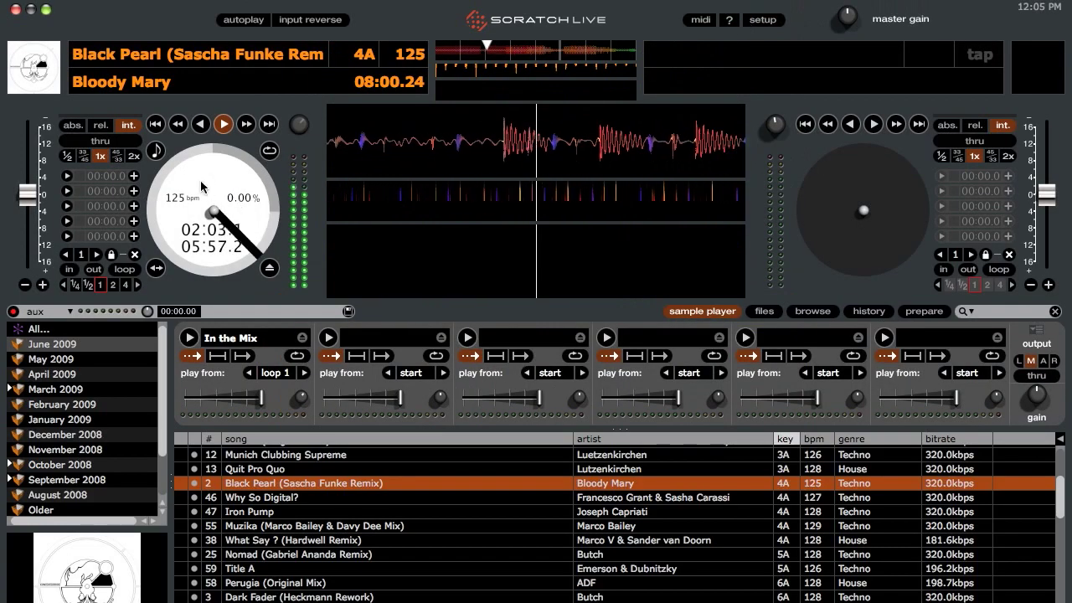
Copy Black Pearl into sample slots 3, 4 and 5 with overviews shown, then reload it on deck 1.
drag(208, 174, 521, 305)
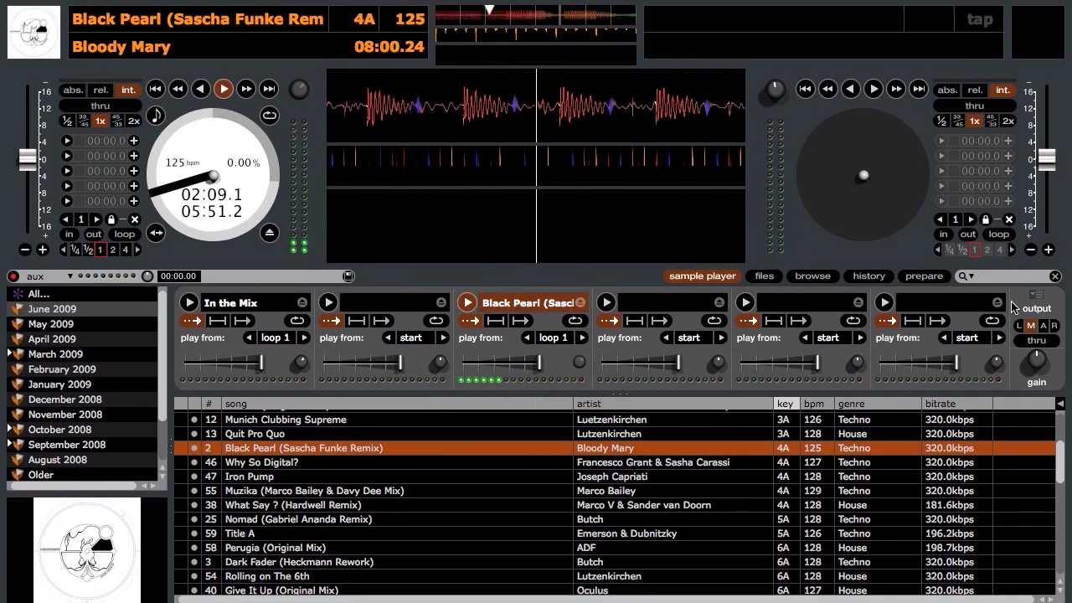
click(1039, 266)
click(1037, 356)
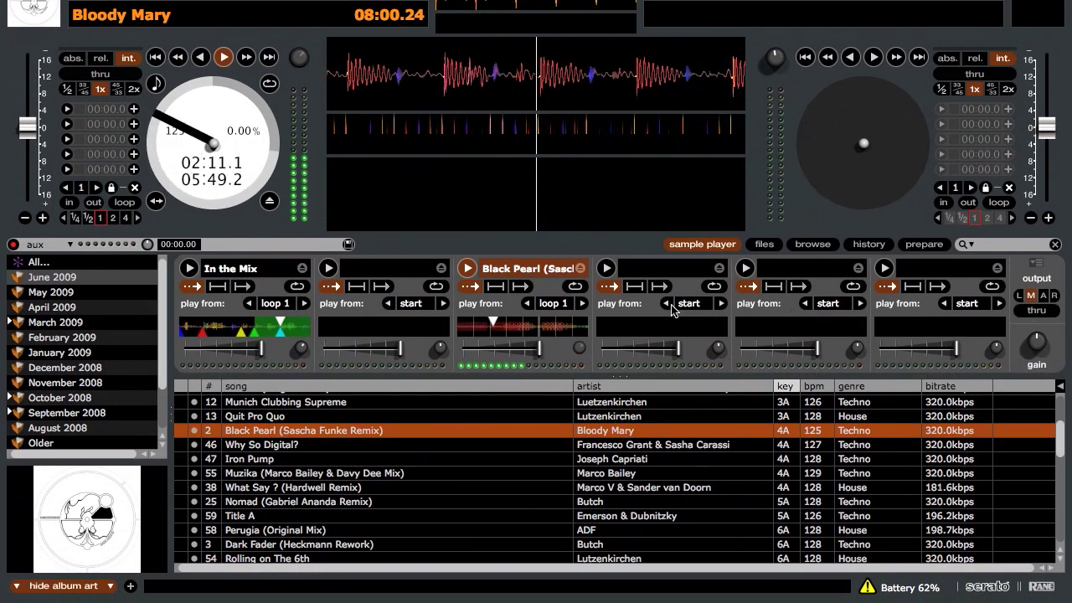
drag(490, 327, 668, 268)
drag(668, 312, 670, 314)
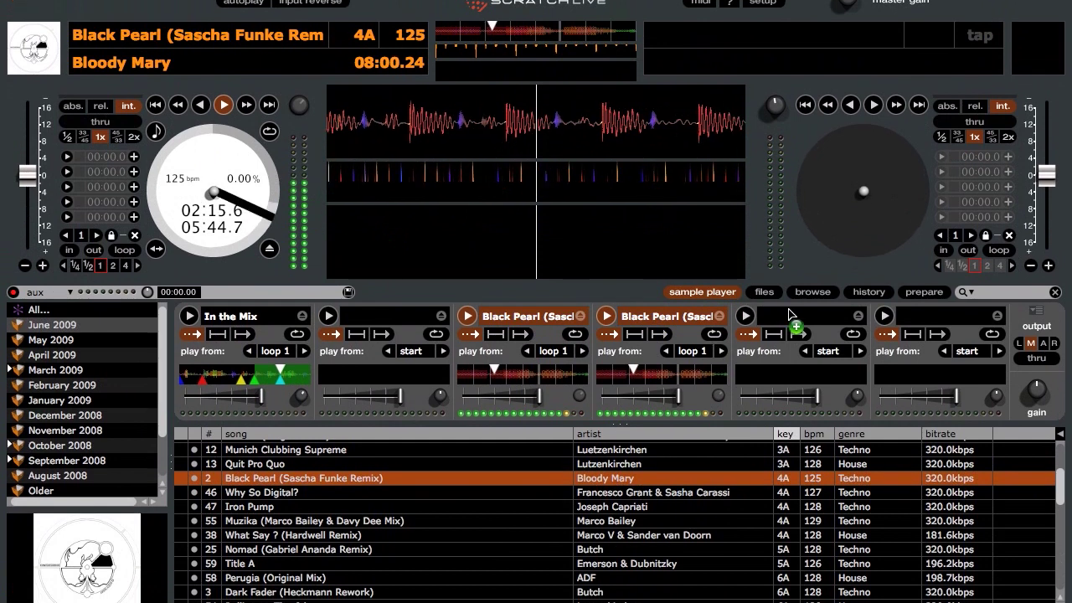
drag(789, 314, 789, 315)
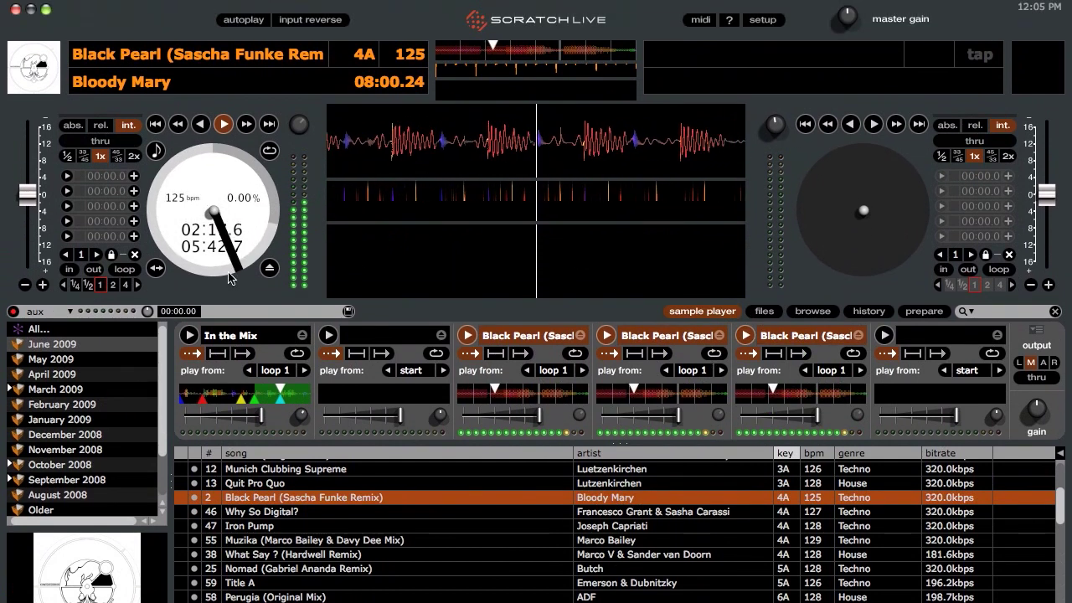
click(269, 268)
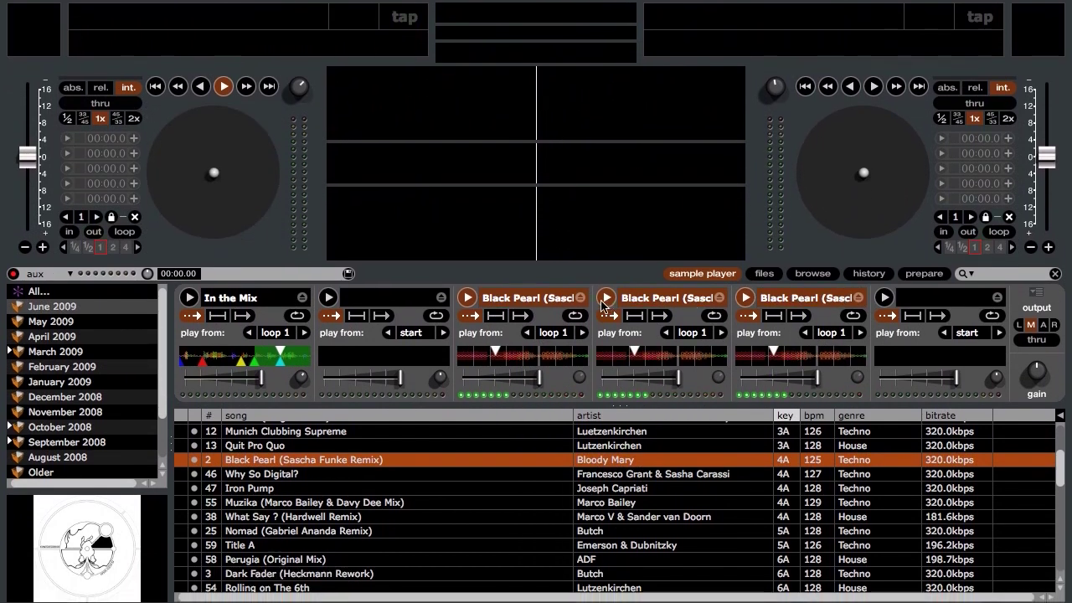
drag(301, 466, 232, 177)
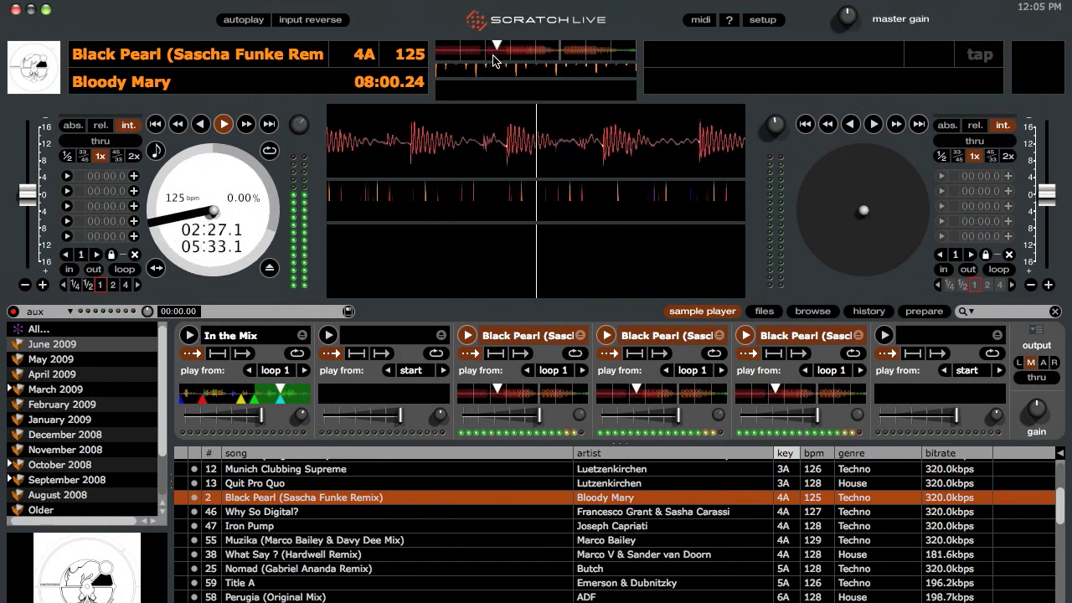
Stop deck 1 with W and eject Black Pearl from the remaining sample slots.
key(w)
click(579, 335)
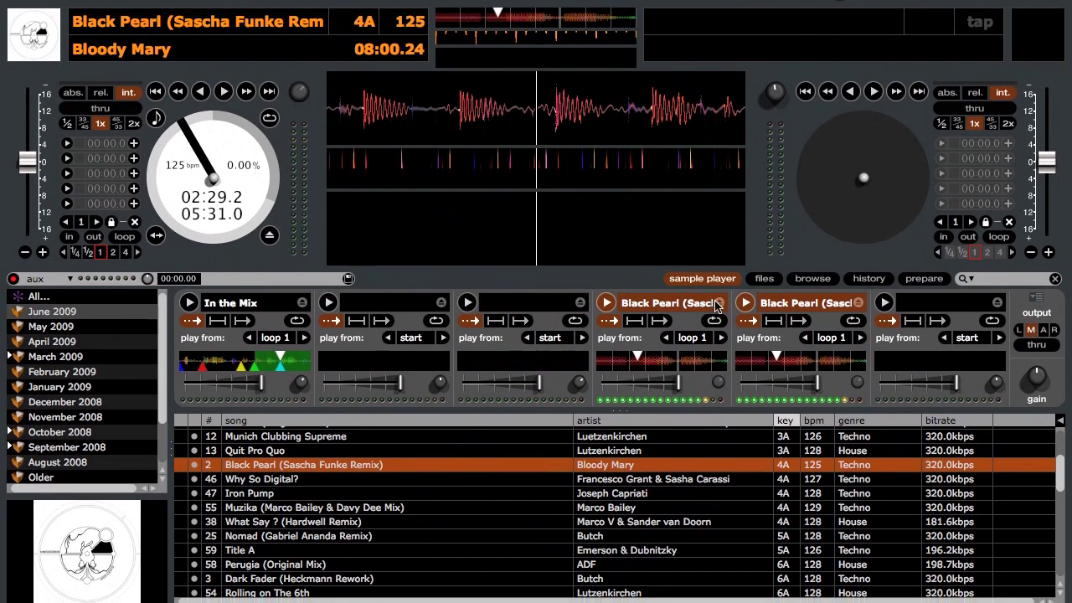
click(718, 335)
click(858, 306)
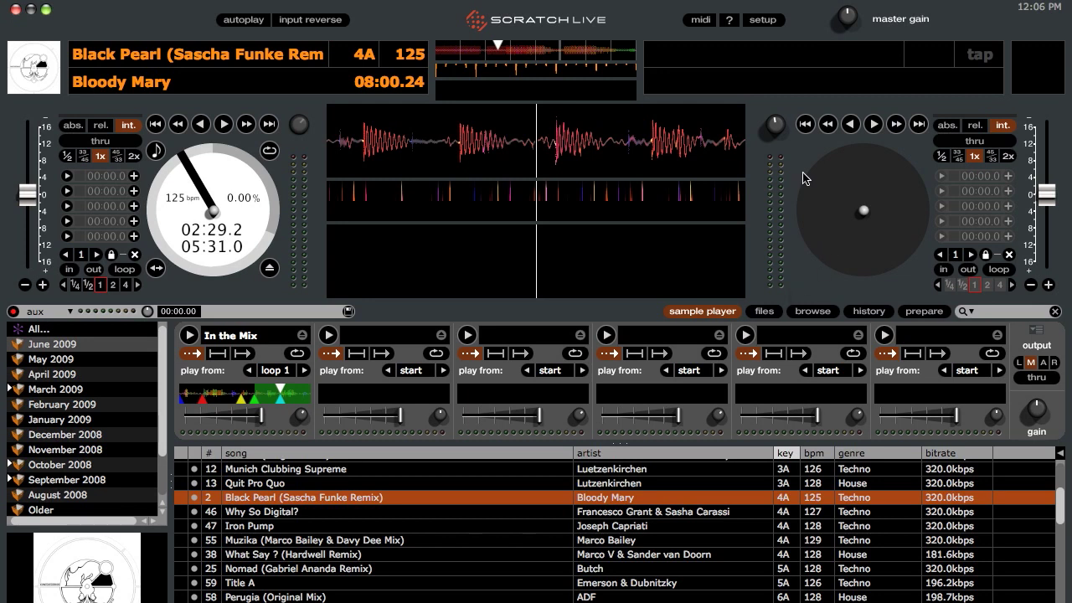
Set the recording bit depth to 24-bit in the hardware settings.
click(766, 23)
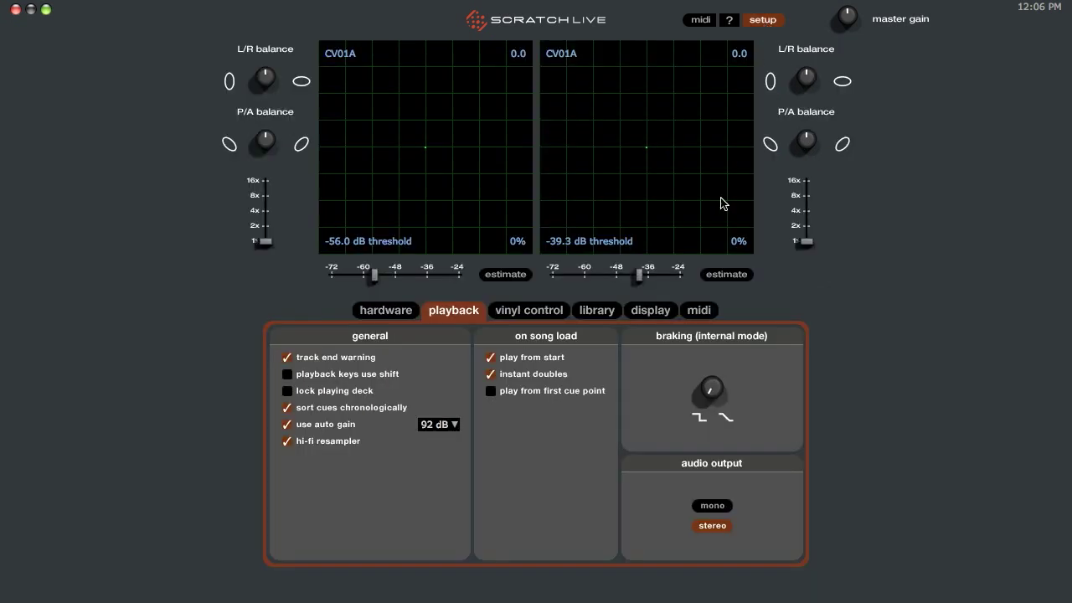
click(408, 308)
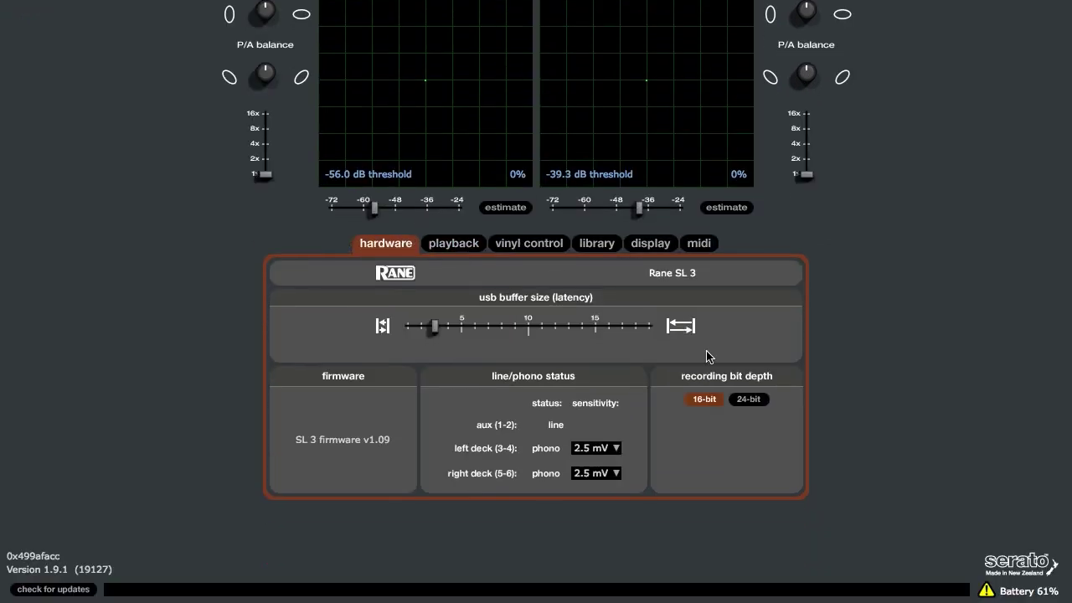
click(743, 402)
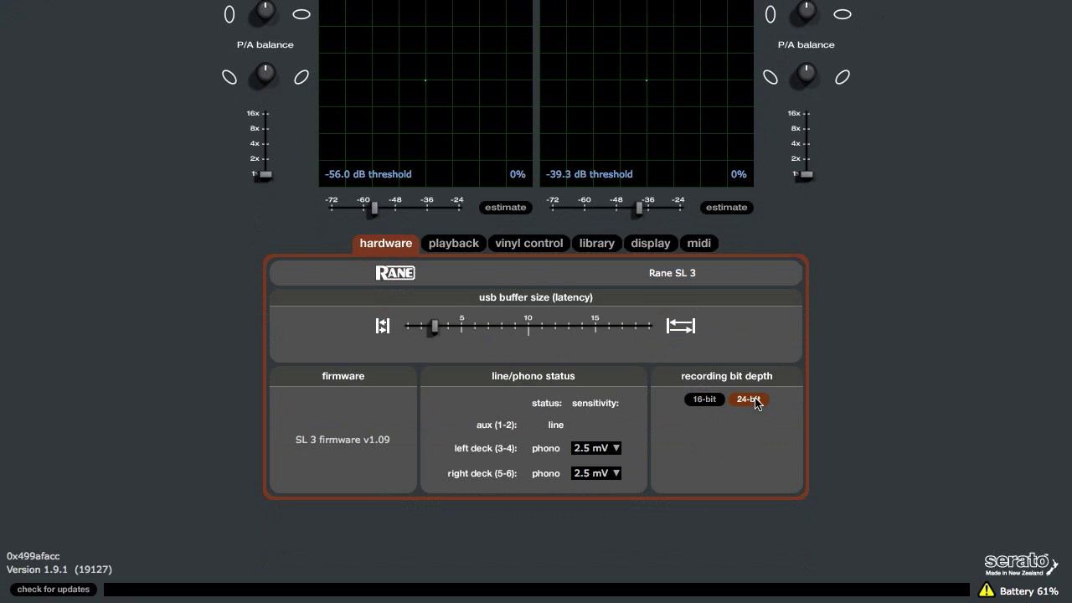
click(712, 399)
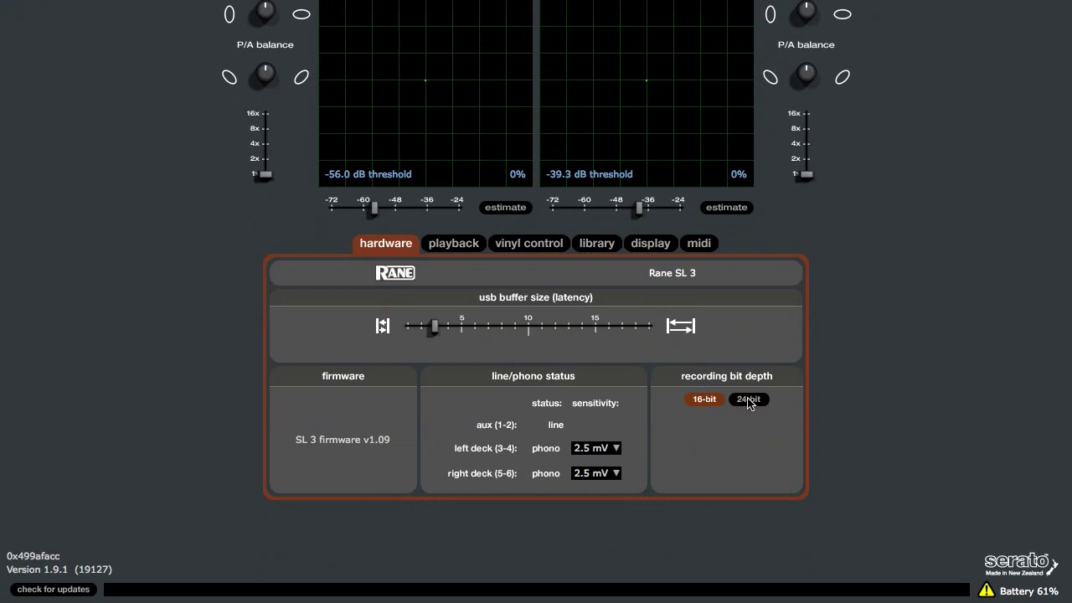
click(747, 400)
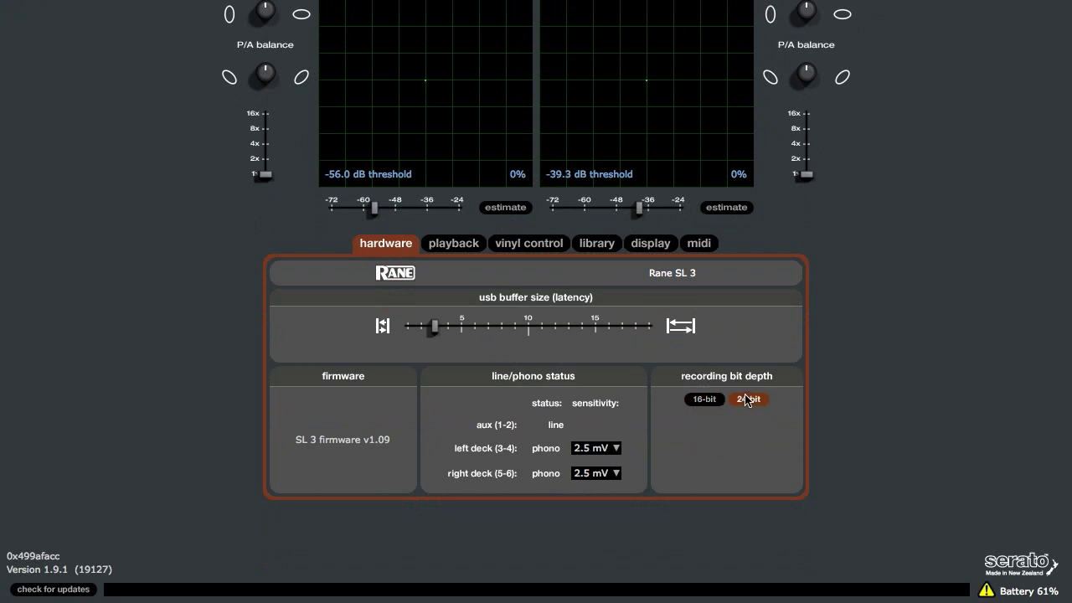
Enable reading the iTunes library and return to the decks.
click(597, 309)
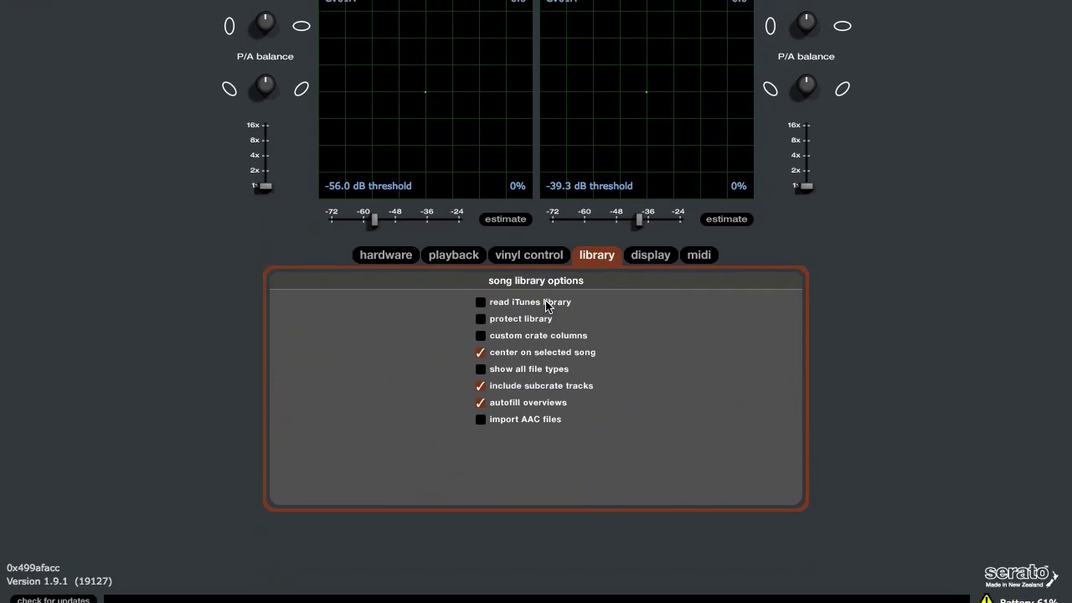
click(546, 304)
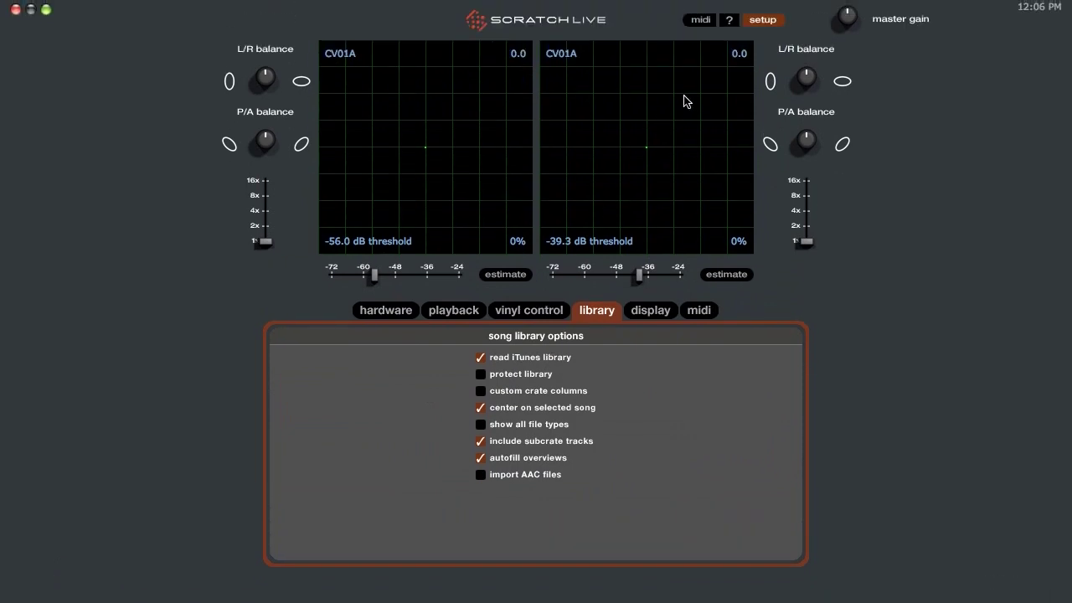
click(758, 21)
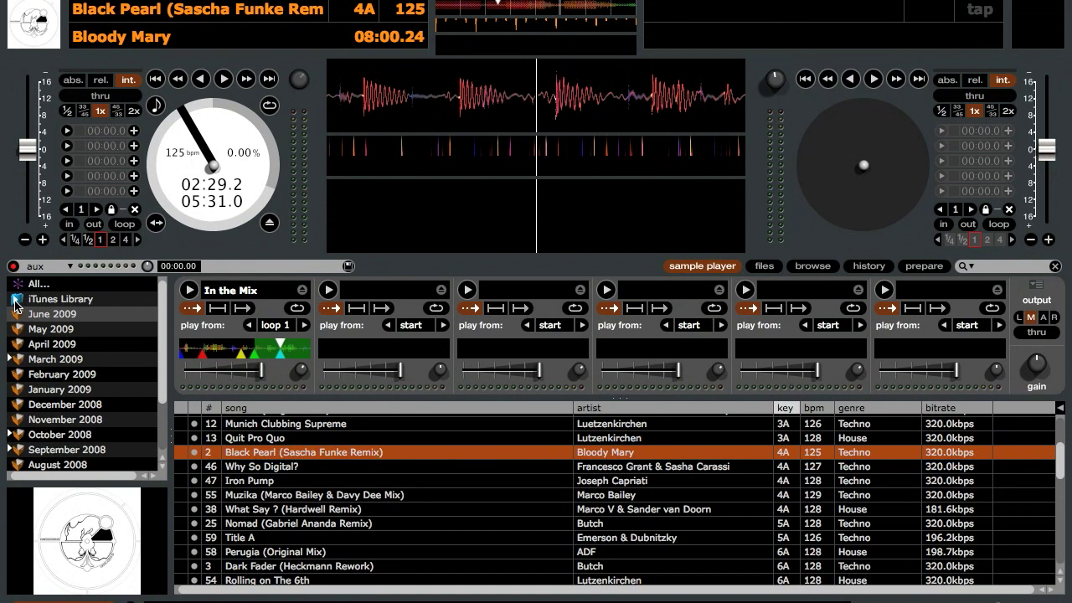
Browse the iTunes Library crate and its By Key playlist.
click(15, 300)
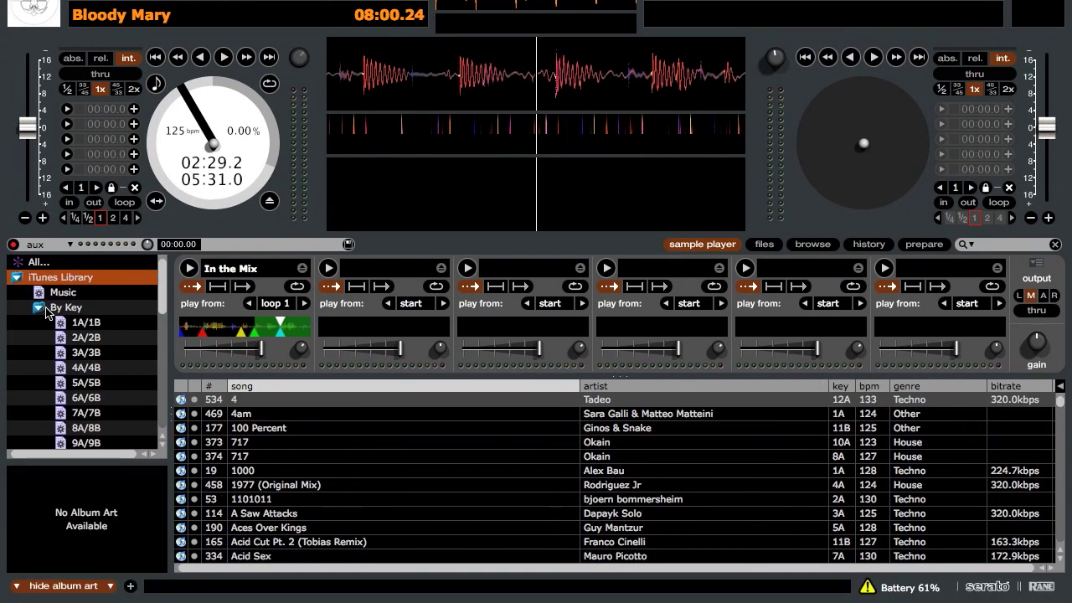
click(46, 309)
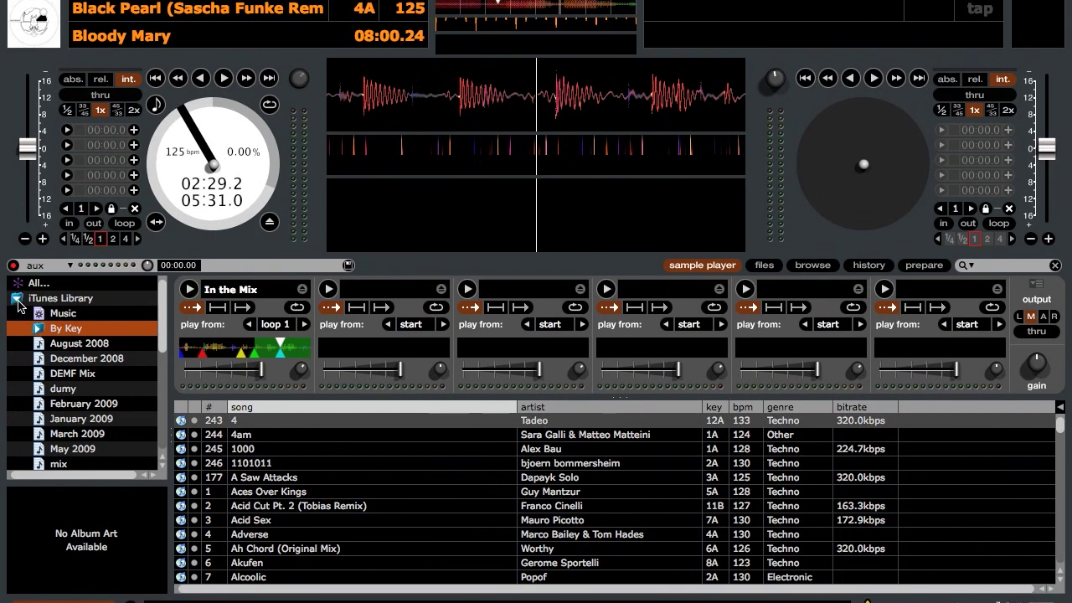
click(18, 302)
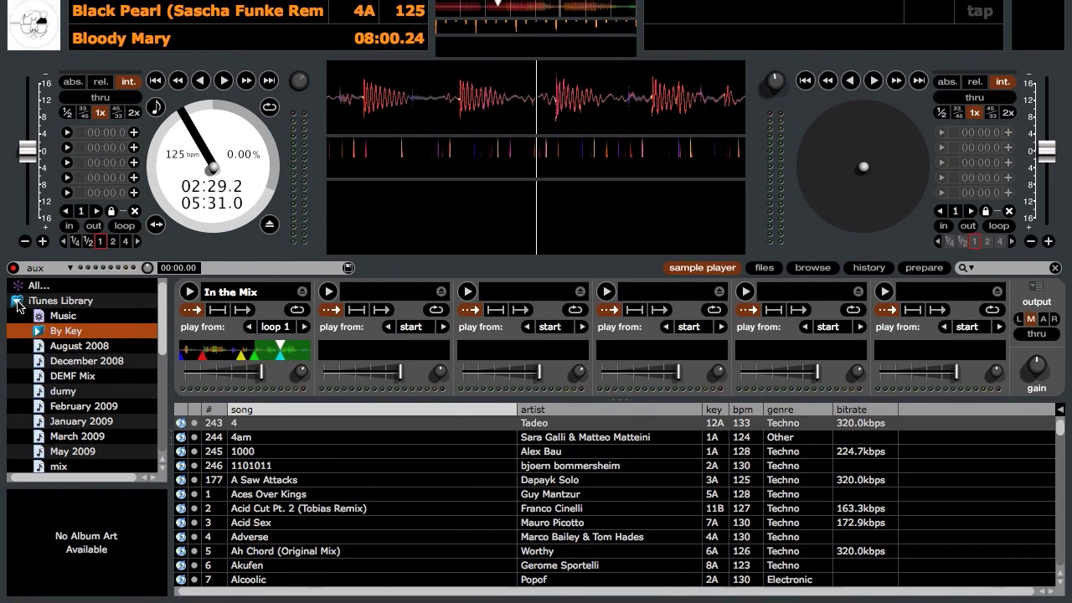
Expand and collapse the iTunes Library tree, then untick 'read iTunes library' in setup.
click(17, 303)
click(16, 303)
click(17, 303)
click(17, 301)
click(17, 302)
click(17, 301)
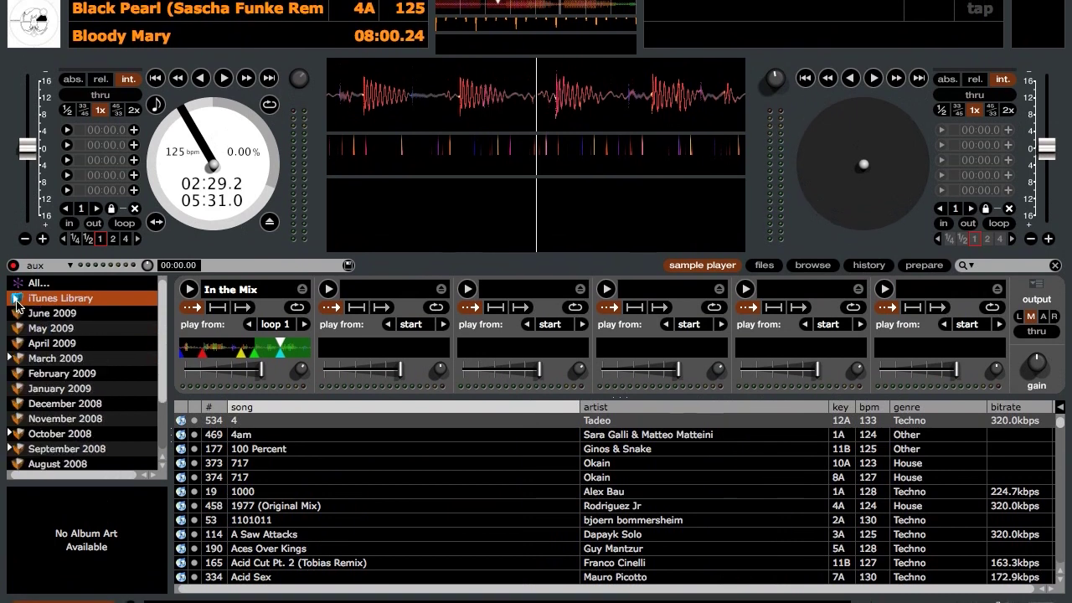
click(759, 20)
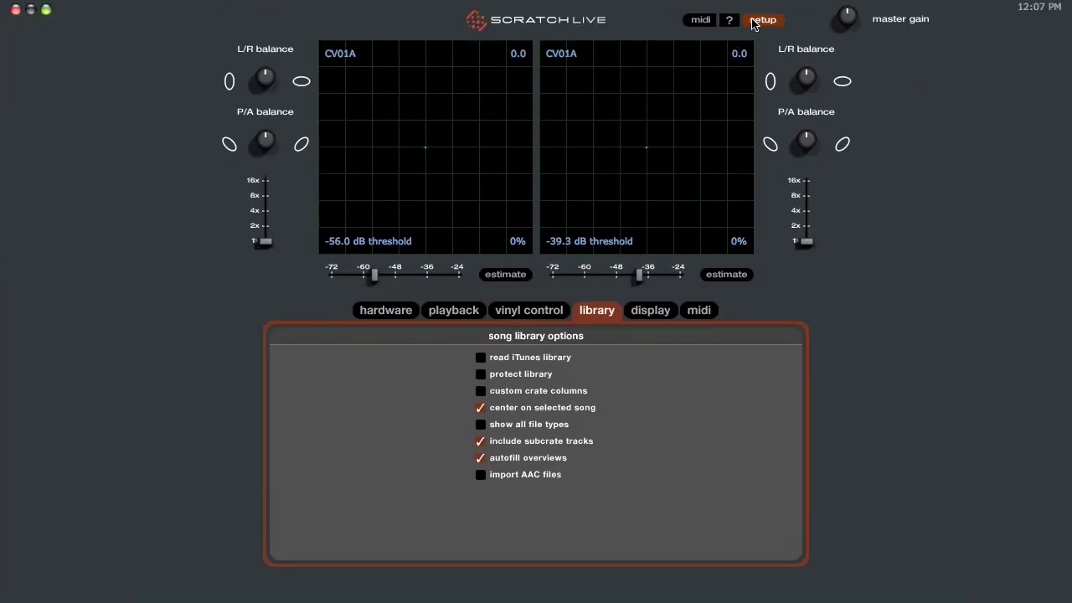
click(758, 20)
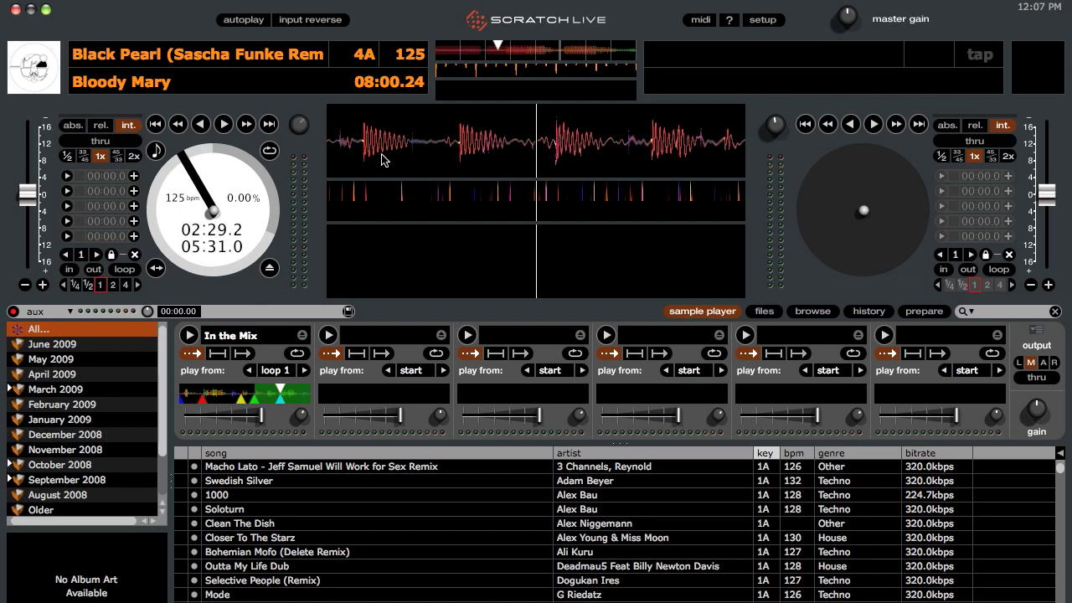
Toggle key lock on and back off, then play Black Pearl on deck 1.
click(158, 153)
click(157, 151)
click(234, 123)
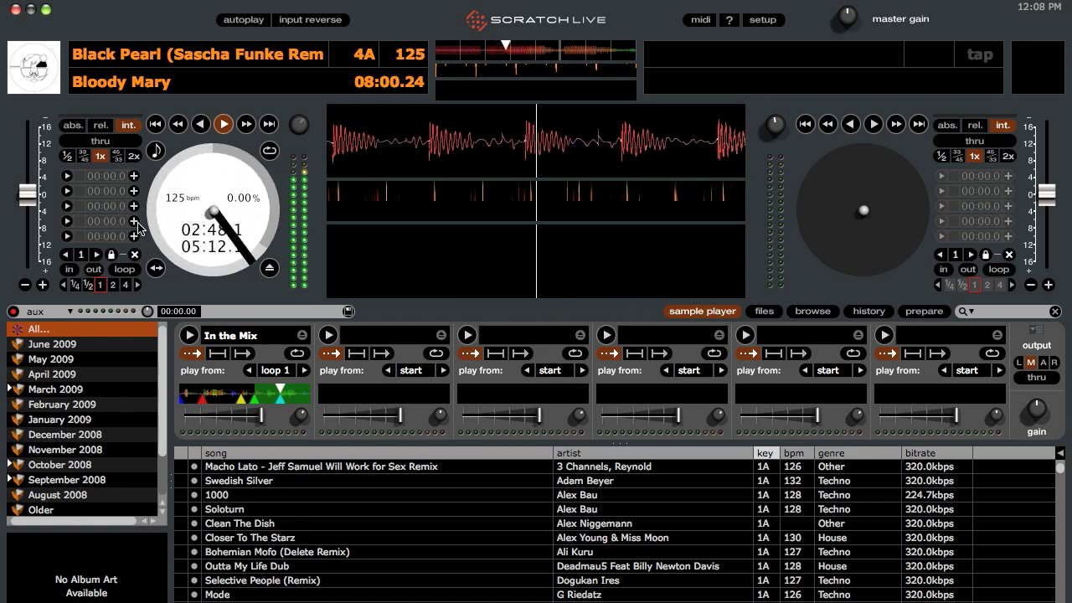
Set and trigger cue points at 02:55.3 and 03:01.0 on deck 1, then stop playback.
click(134, 177)
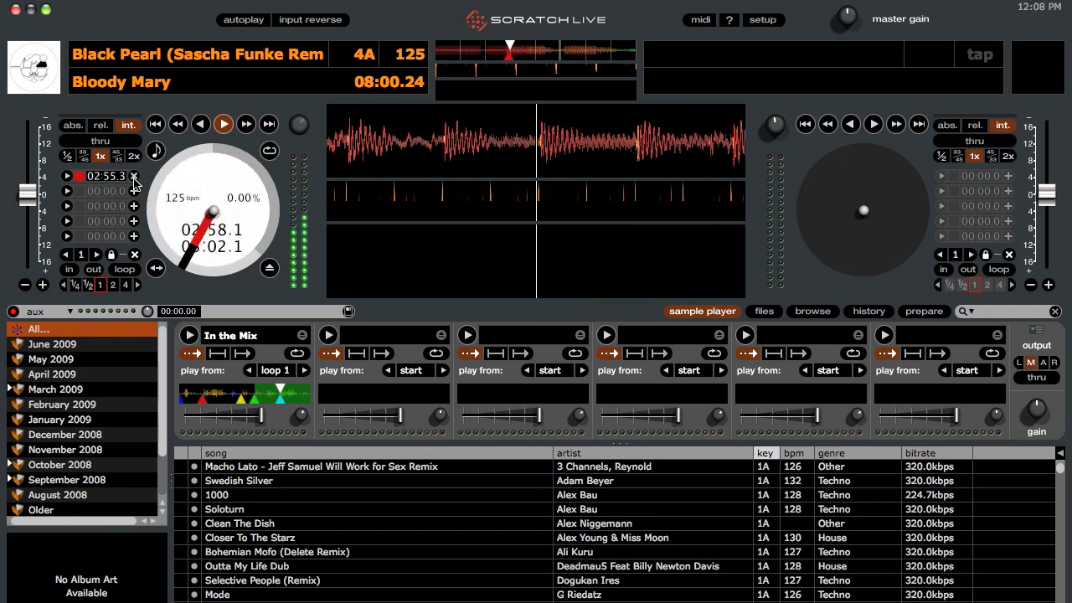
key(1)
key(1)
key(1)
key(1)
key(1)
key(1)
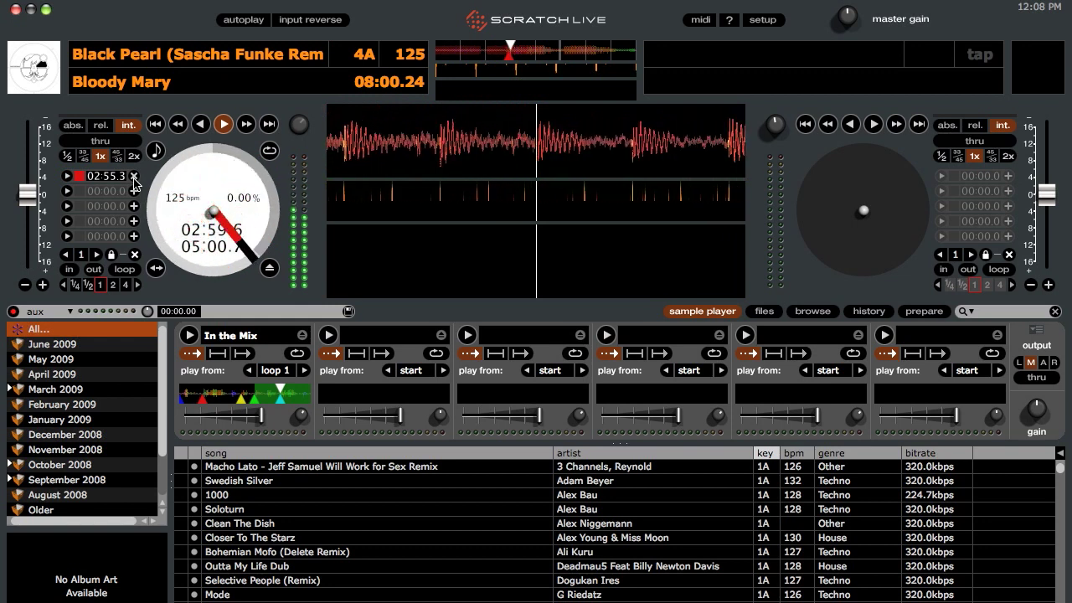
key(2)
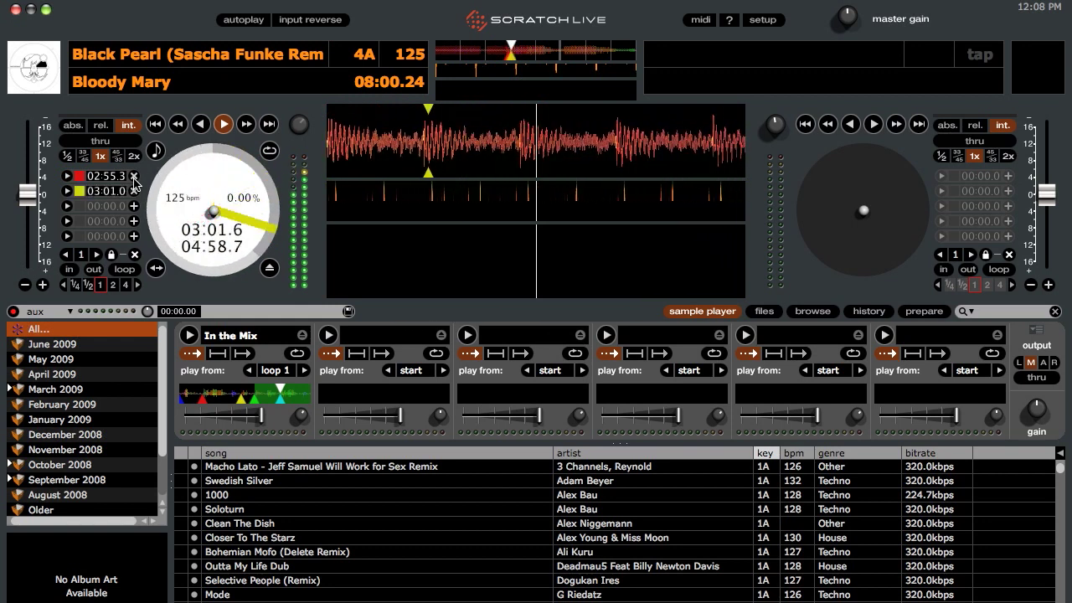
key(2)
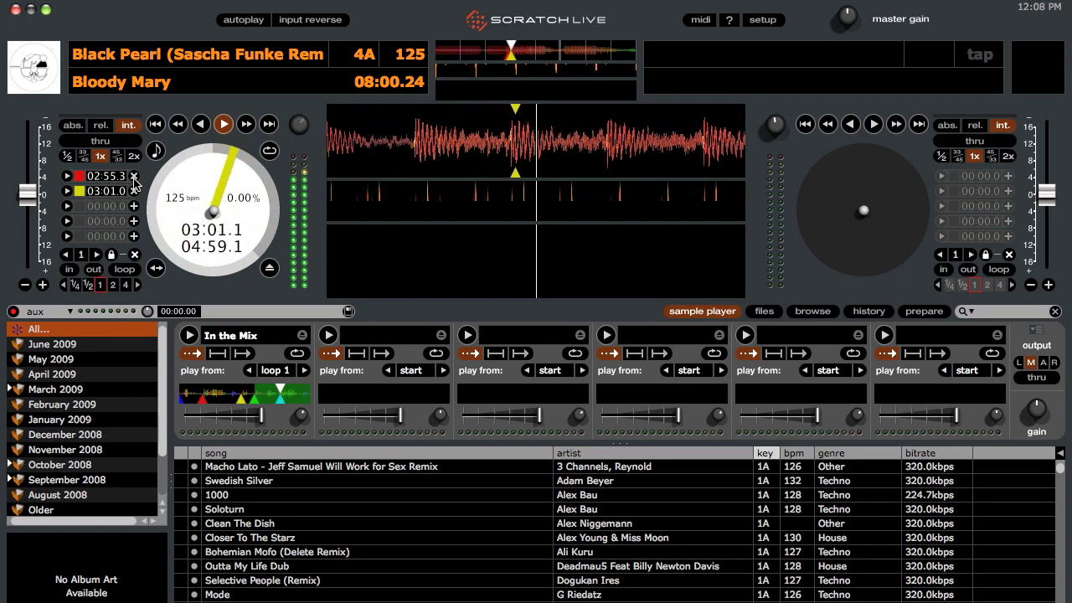
key(2)
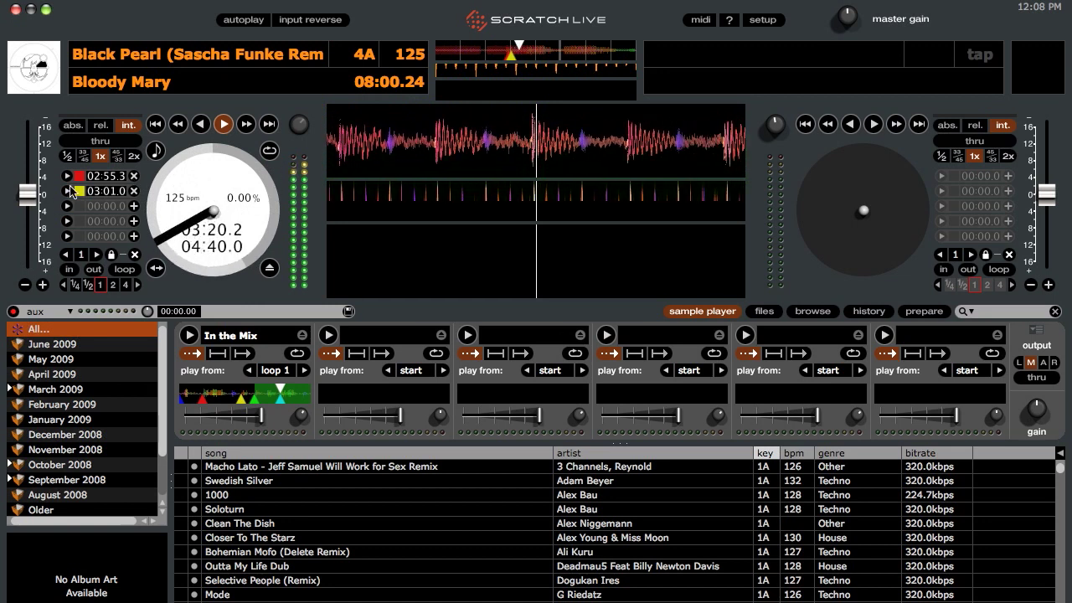
click(224, 126)
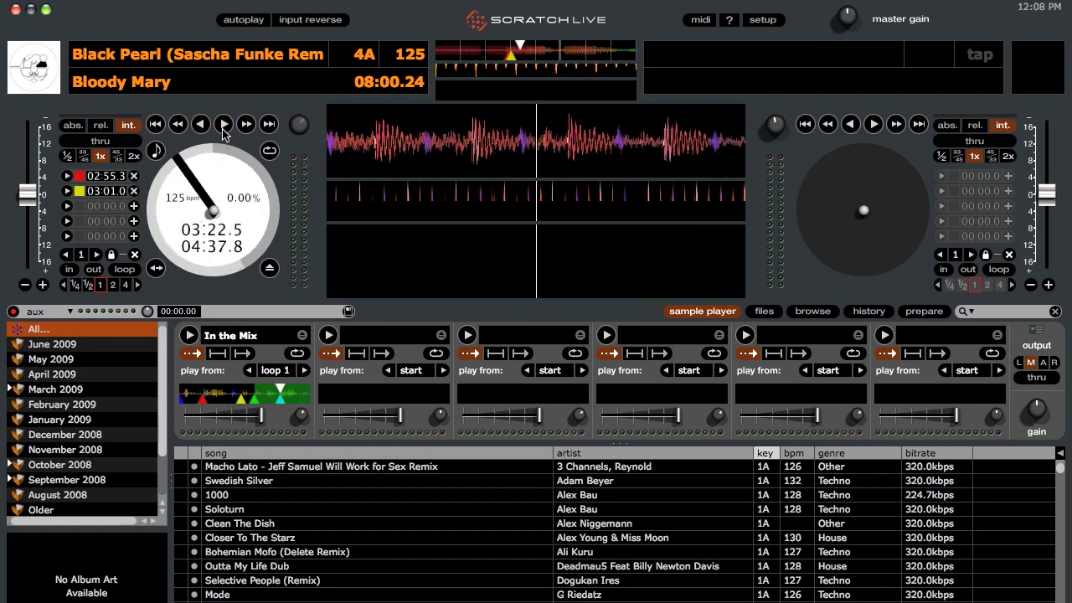